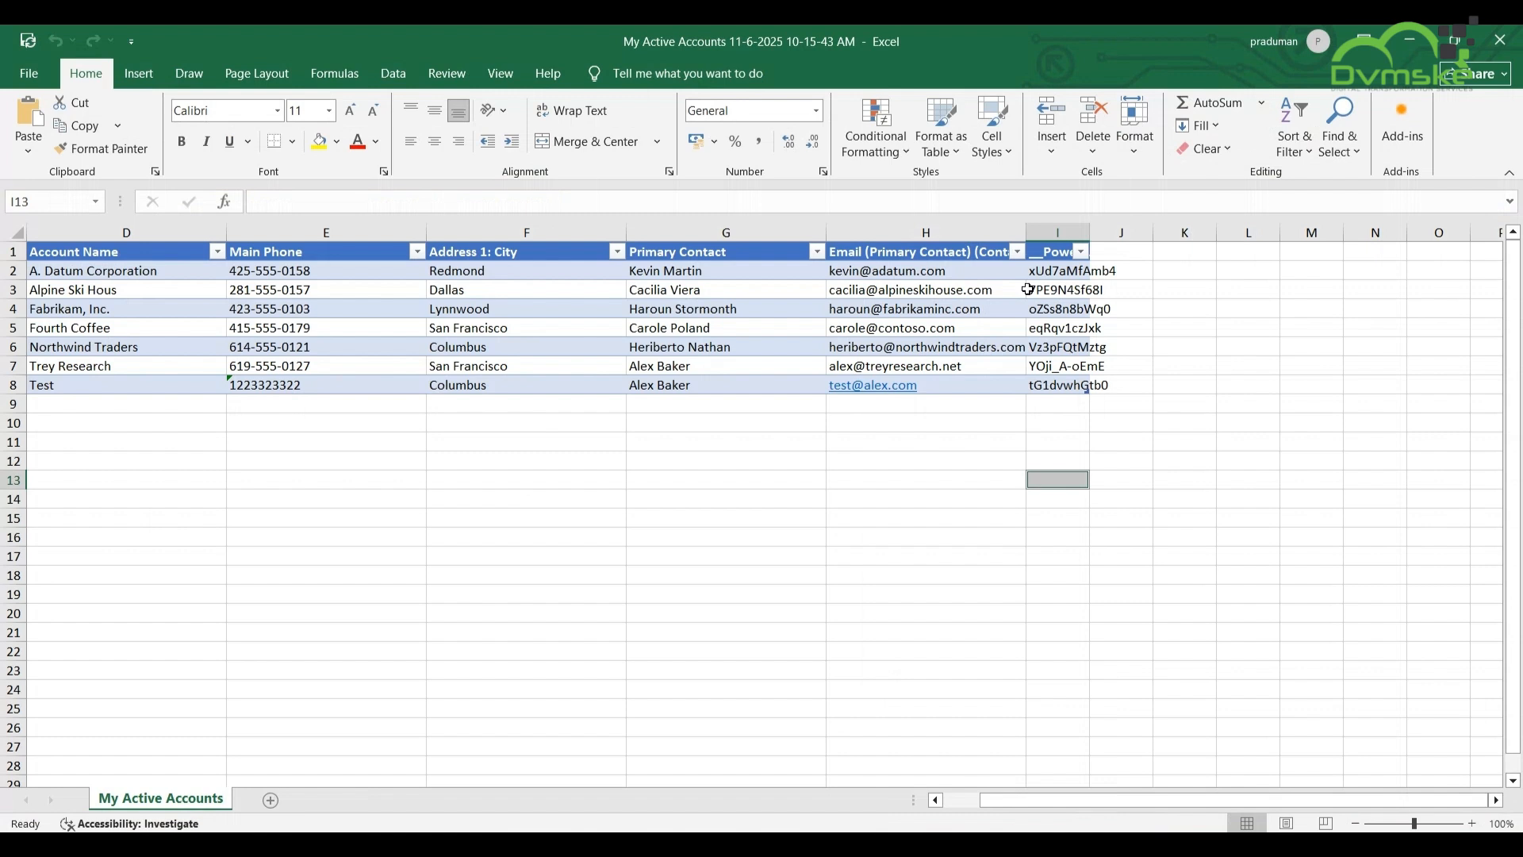
- Close the My Active Accounts workbook window in Excel
{"action": "left_click", "coordinate": [1495, 39]}
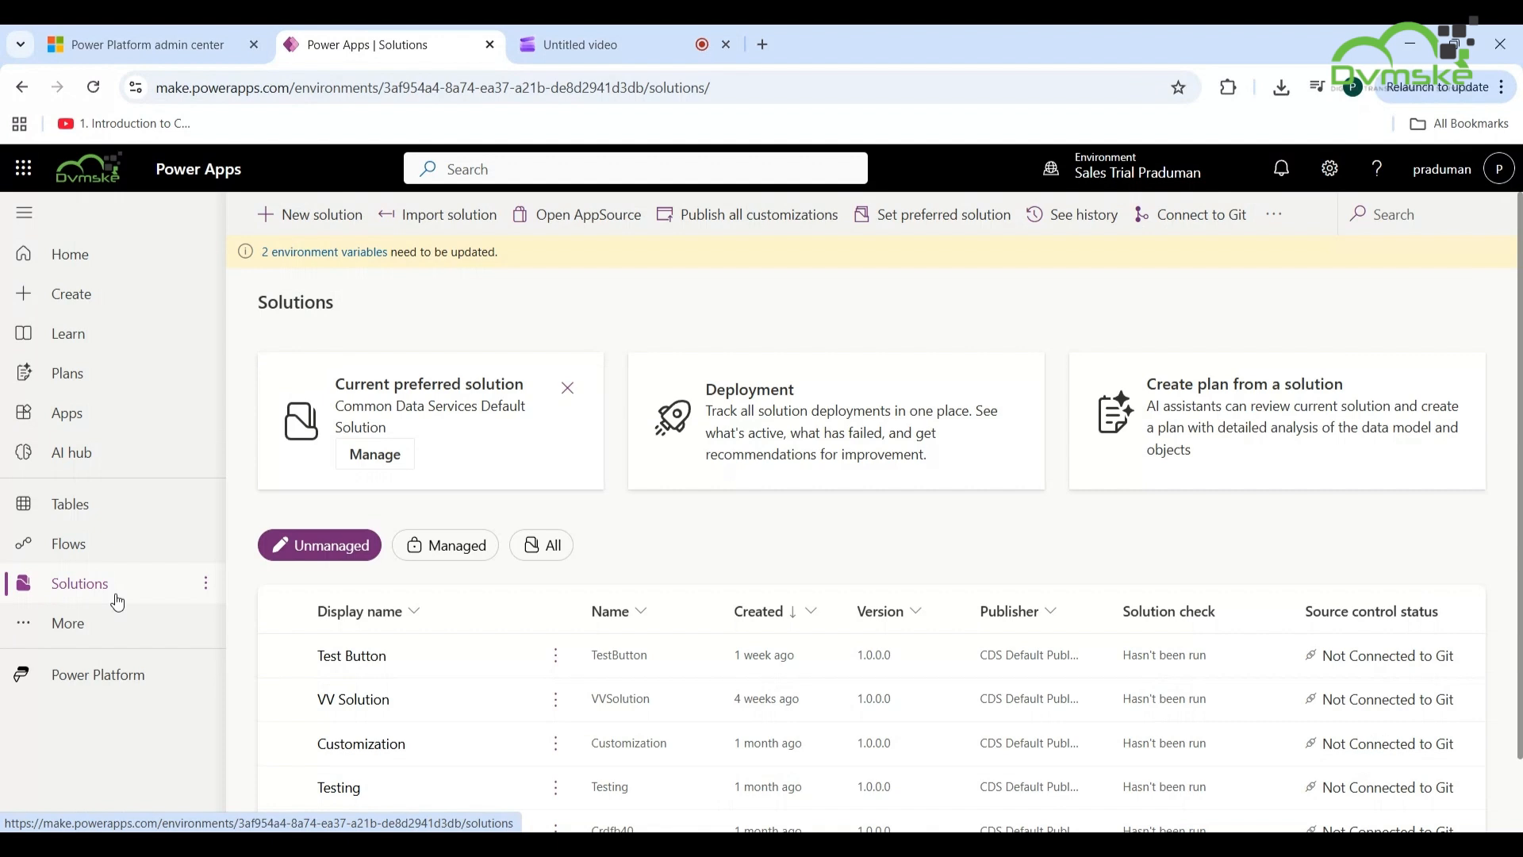
- Scroll down the Solutions list and open the Testing solution
{"action": "scroll", "coordinate": [373, 723], "scroll_direction": "down", "scroll_amount": 1}
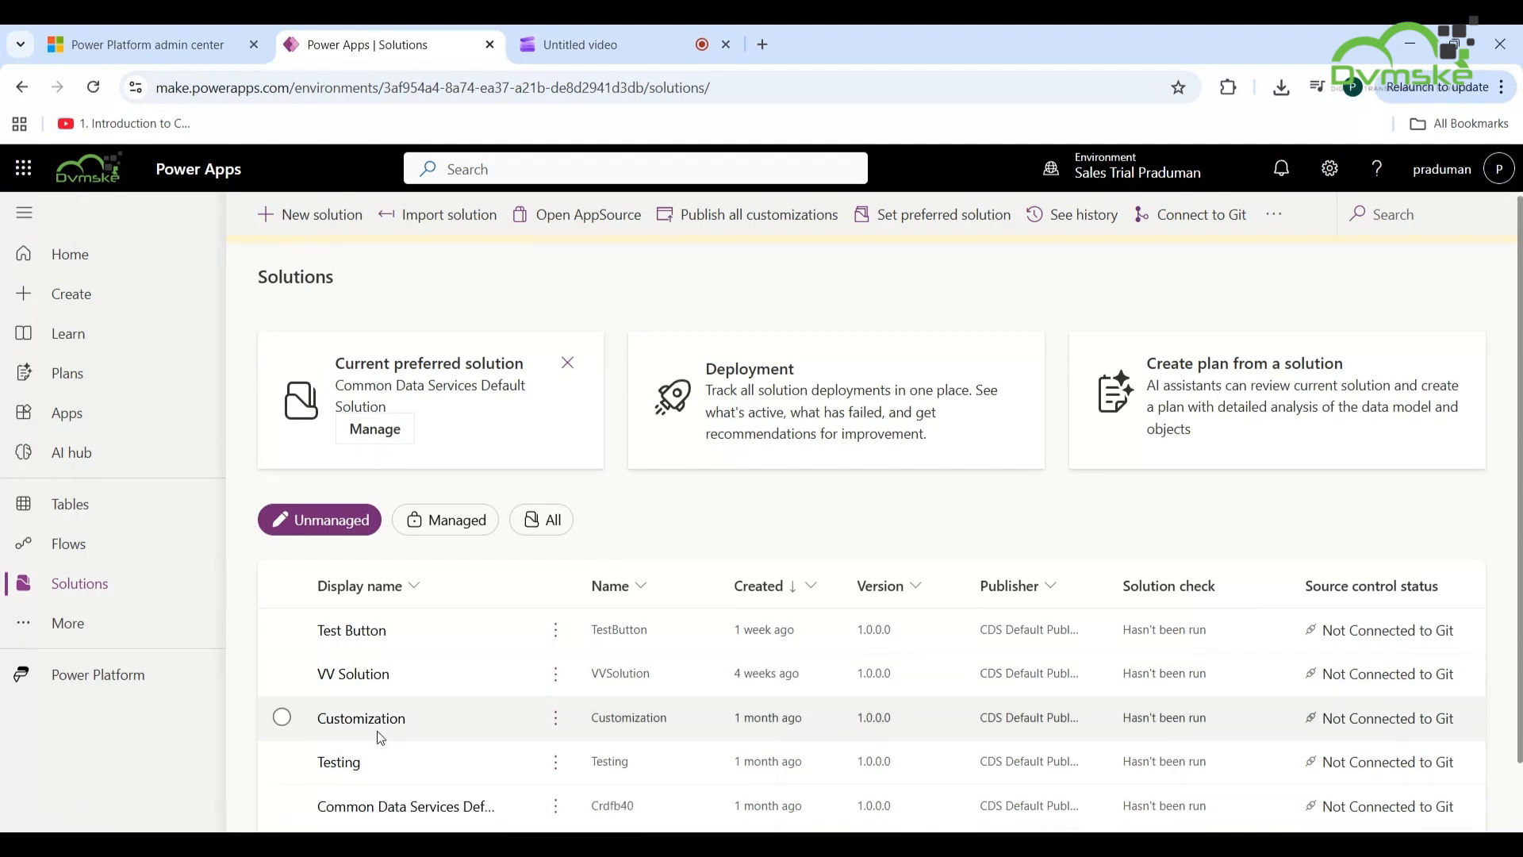
{"action": "scroll", "coordinate": [378, 730], "scroll_direction": "down", "scroll_amount": 1}
{"action": "left_click", "coordinate": [347, 745]}
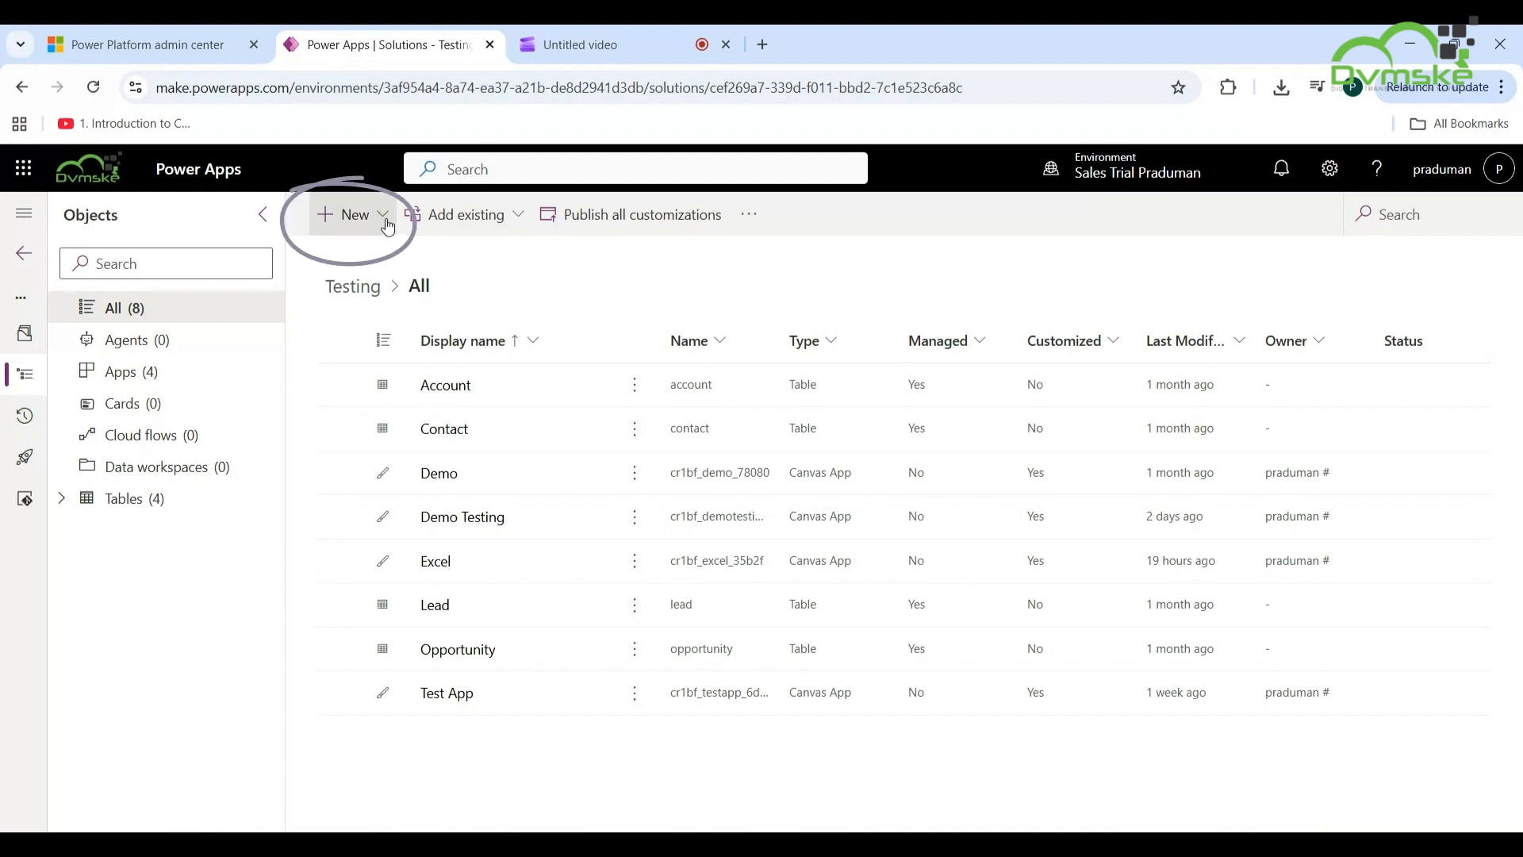
- Create a blank tablet-format canvas app named 'Active Account' in the Testing solution
{"action": "left_click", "coordinate": [387, 225]}
{"action": "mouse_move", "coordinate": [394, 294]}
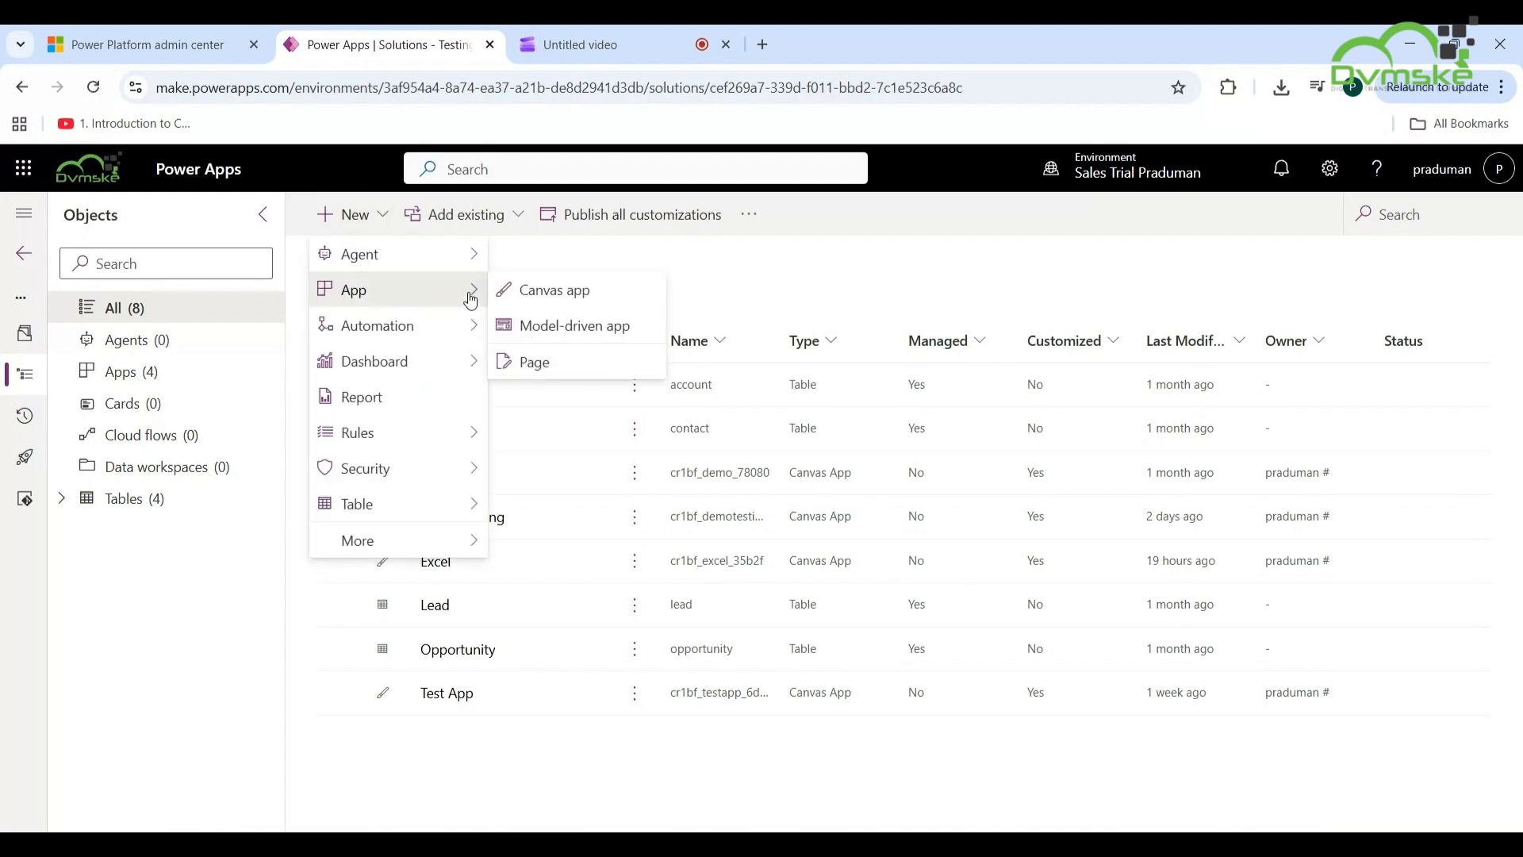
{"action": "left_click", "coordinate": [532, 298]}
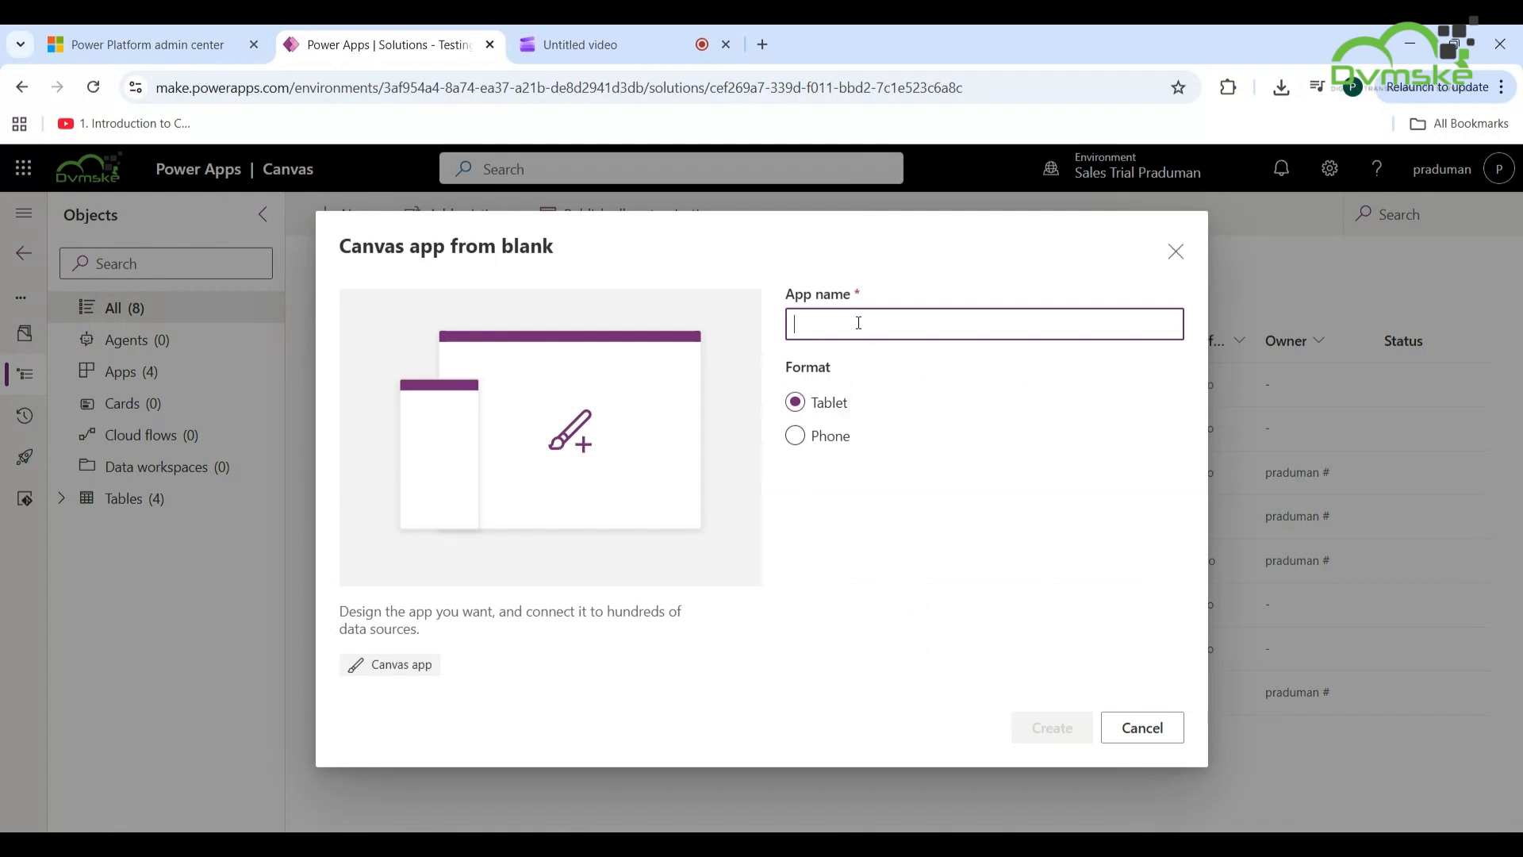
{"action": "type", "text": "Active "}
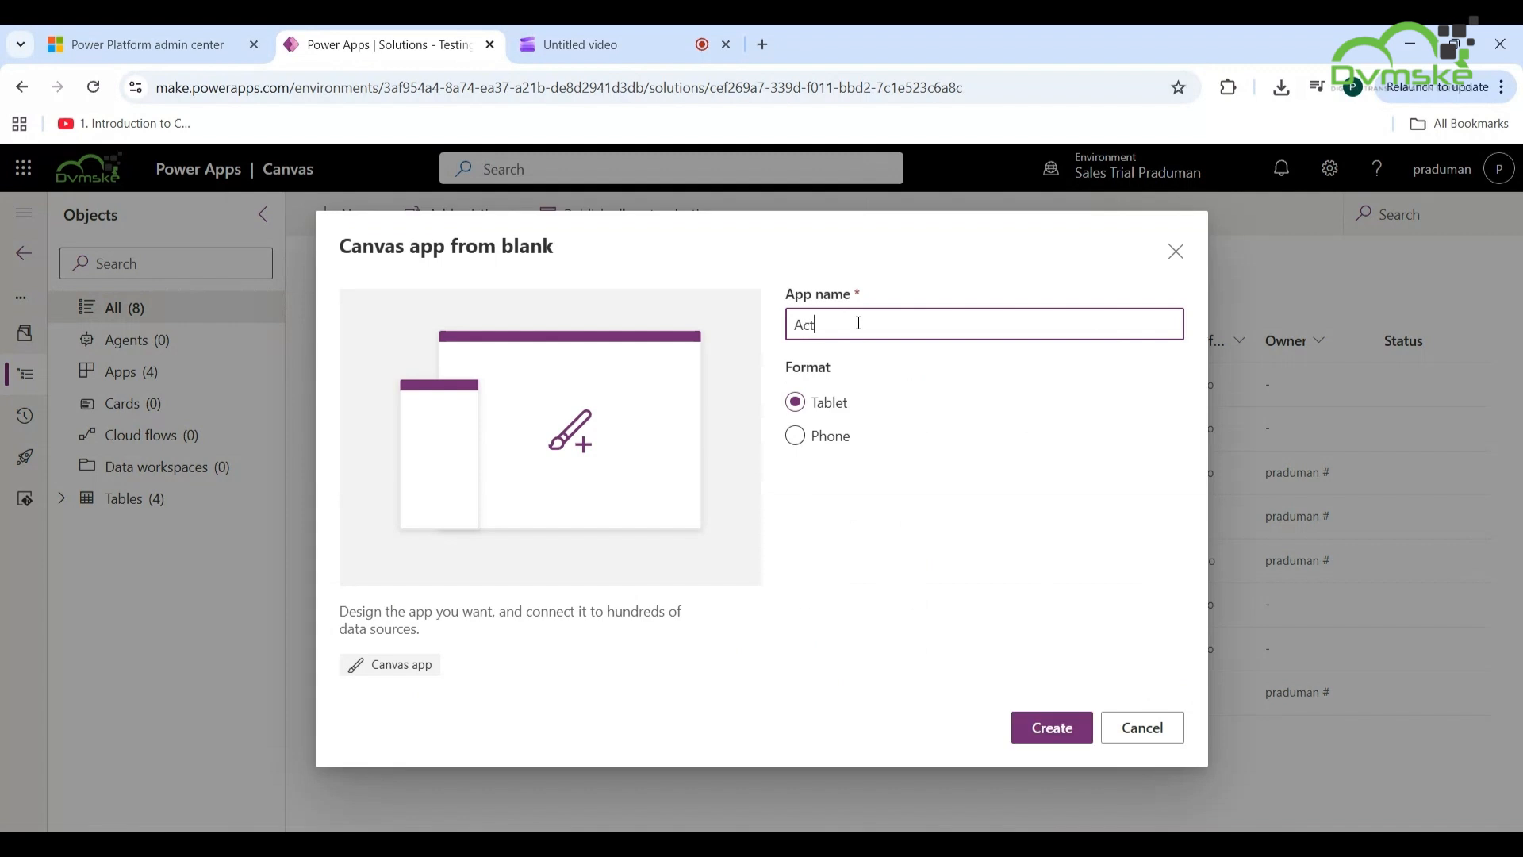
{"action": "type", "text": "Account"}
{"action": "left_click", "coordinate": [1056, 732]}
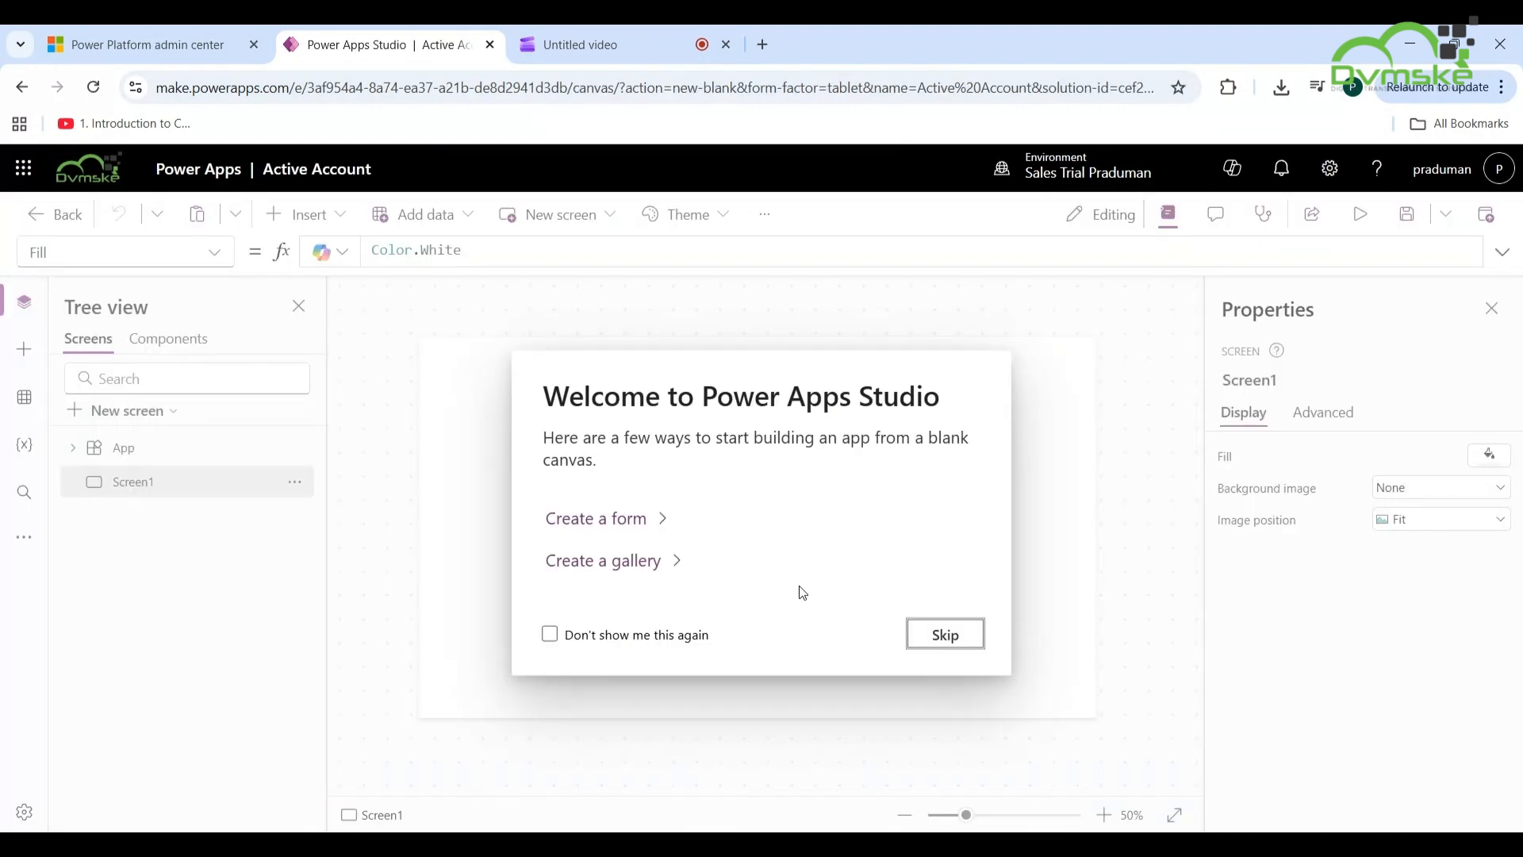
- Skip the welcome prompt and open the Add data source list from the Data pane
{"action": "left_click", "coordinate": [963, 634]}
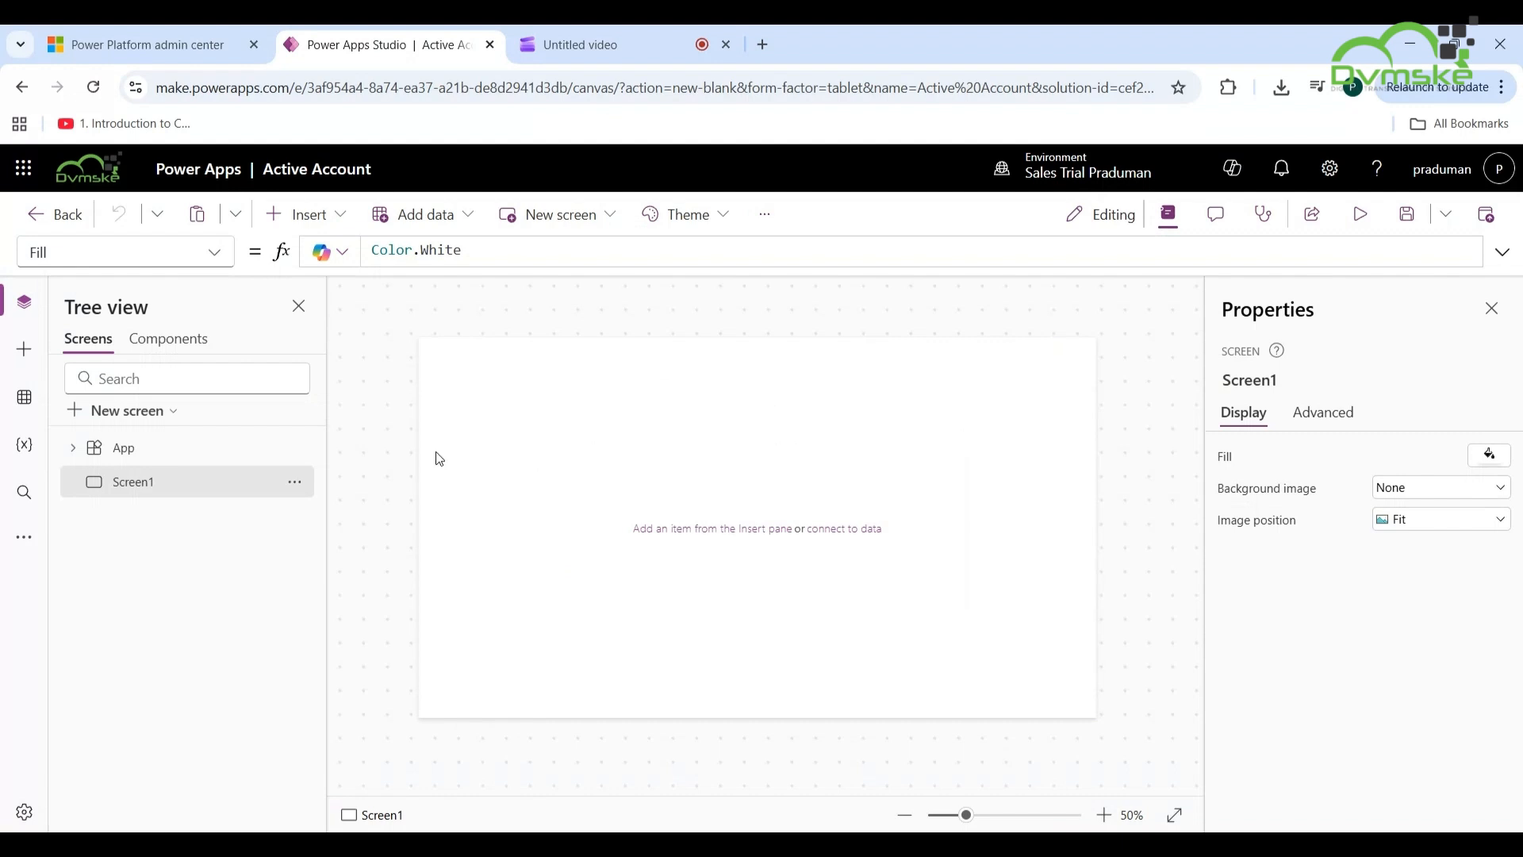
{"action": "left_click", "coordinate": [25, 399]}
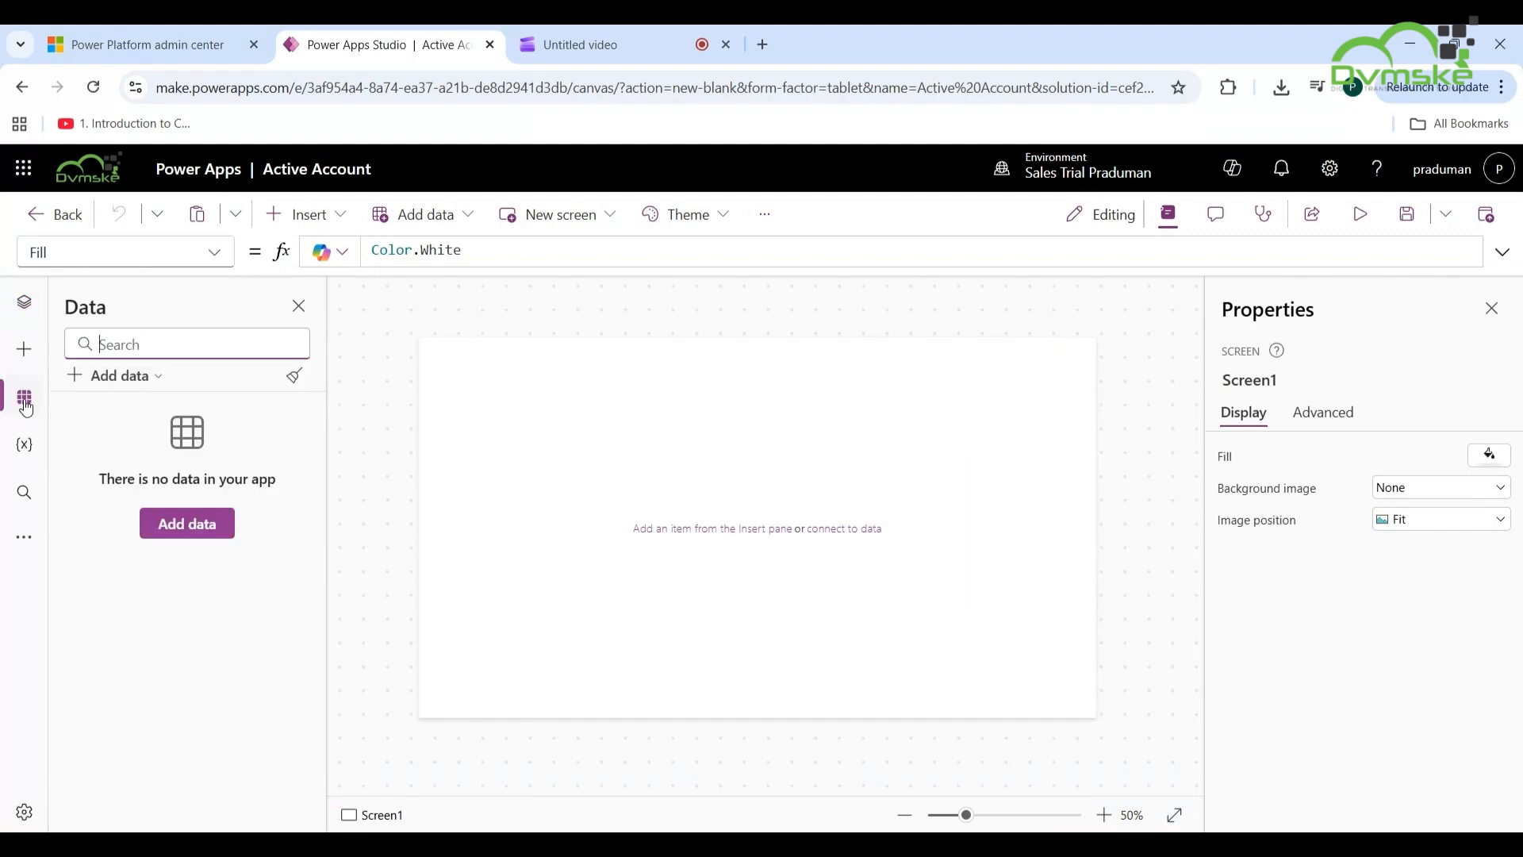
{"action": "left_click", "coordinate": [157, 380]}
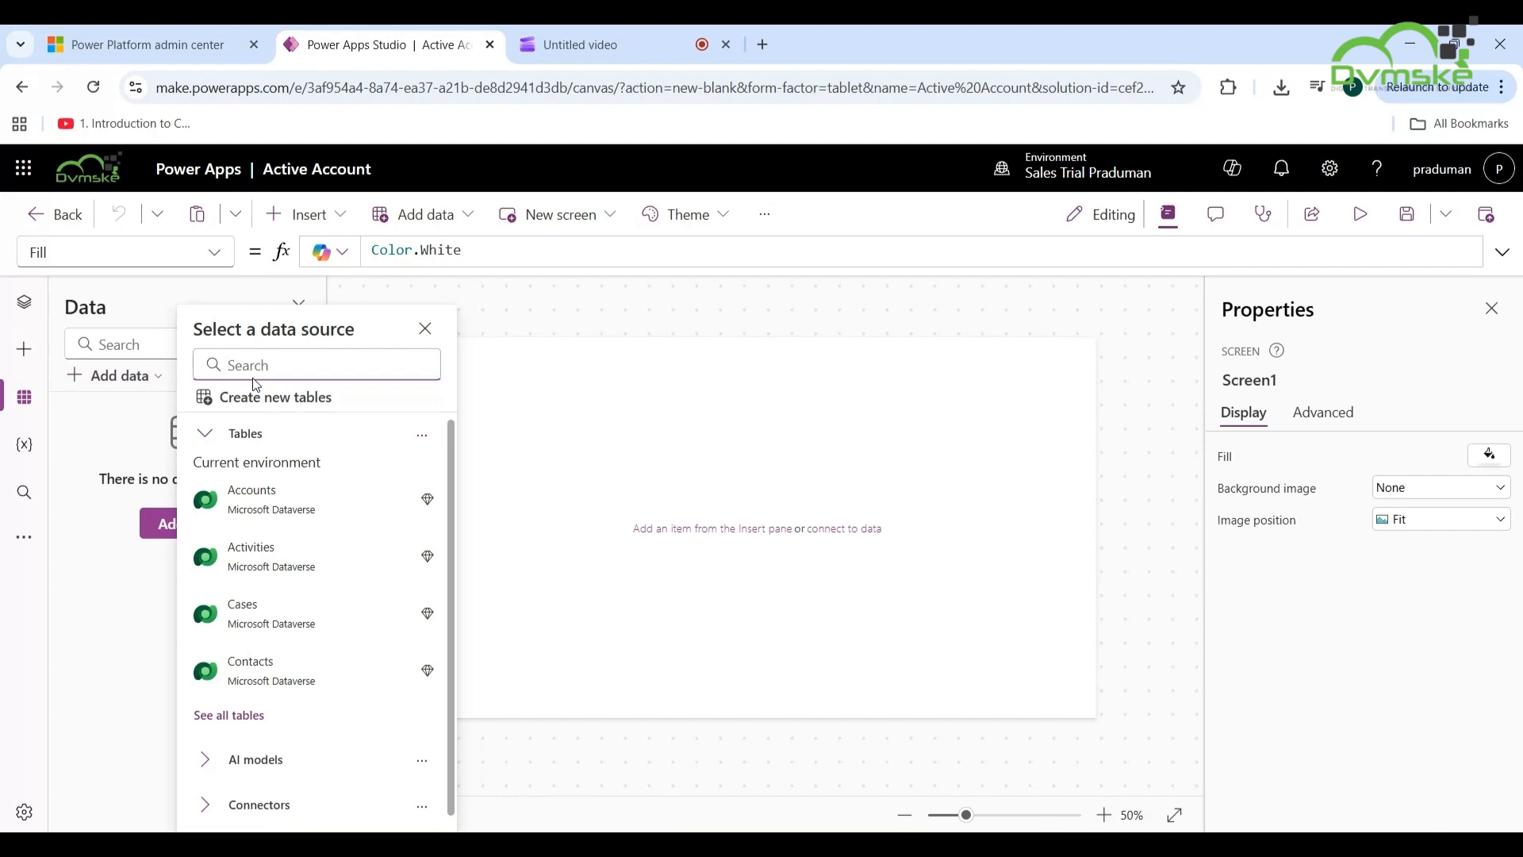
- Search 'Onedrive', pick OneDrive for Business and begin adding a new connection
{"action": "type", "text": "One"}
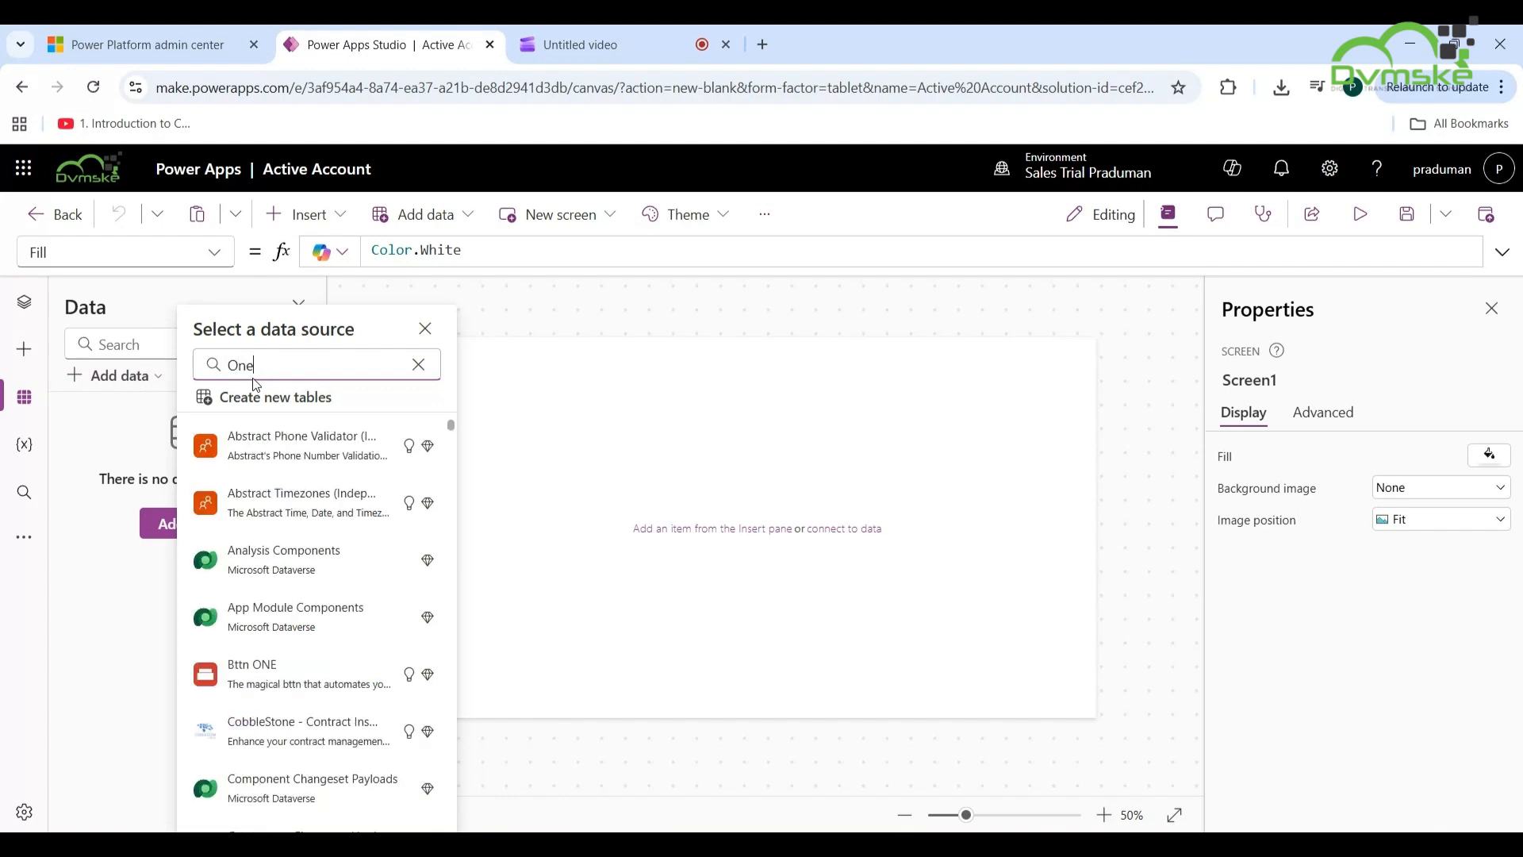
{"action": "type", "text": "drive"}
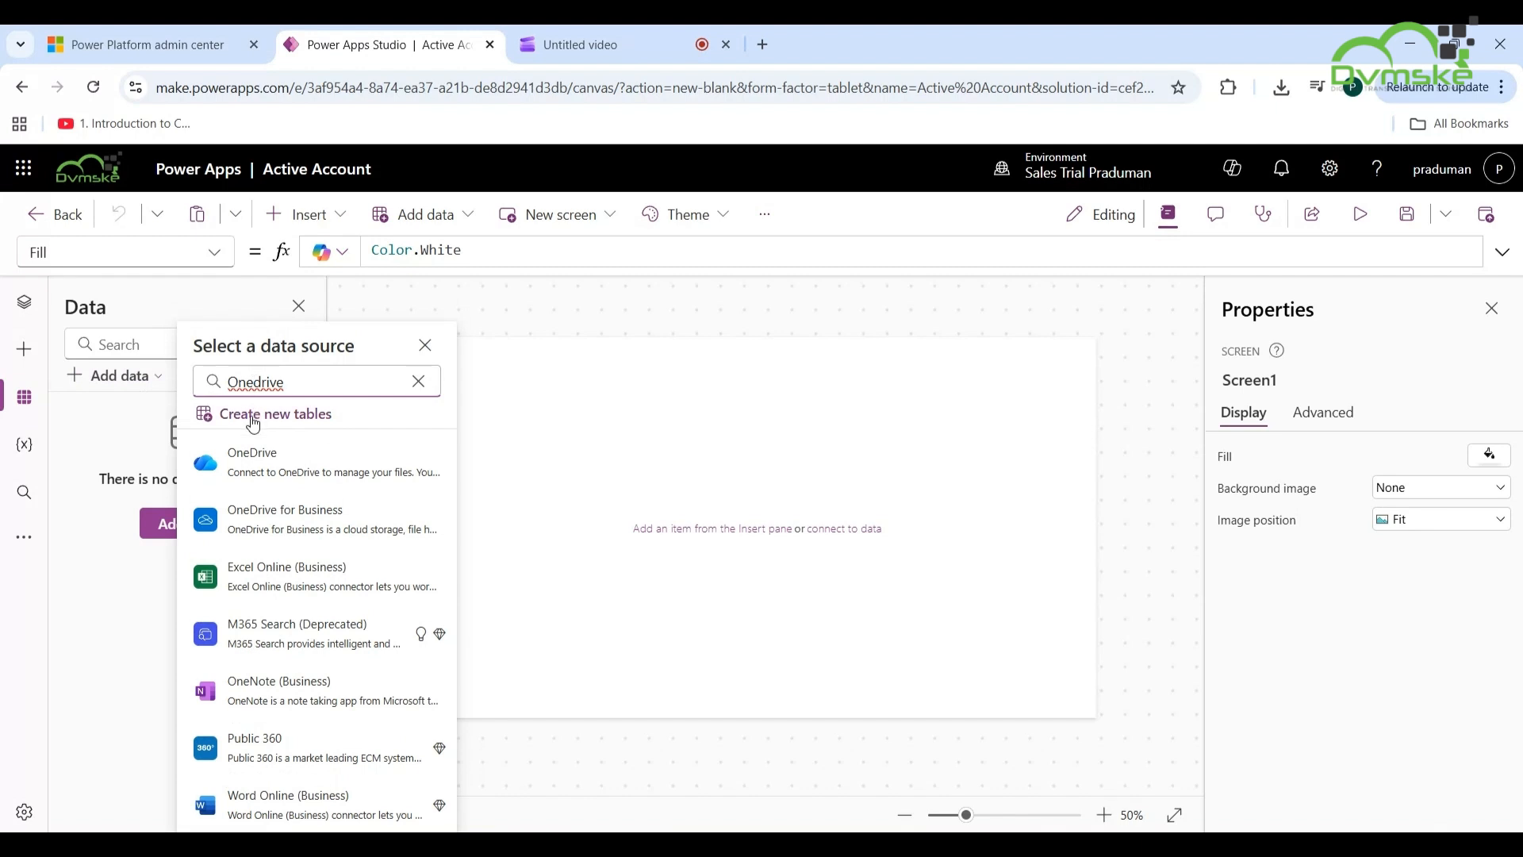
{"action": "mouse_move", "coordinate": [248, 459]}
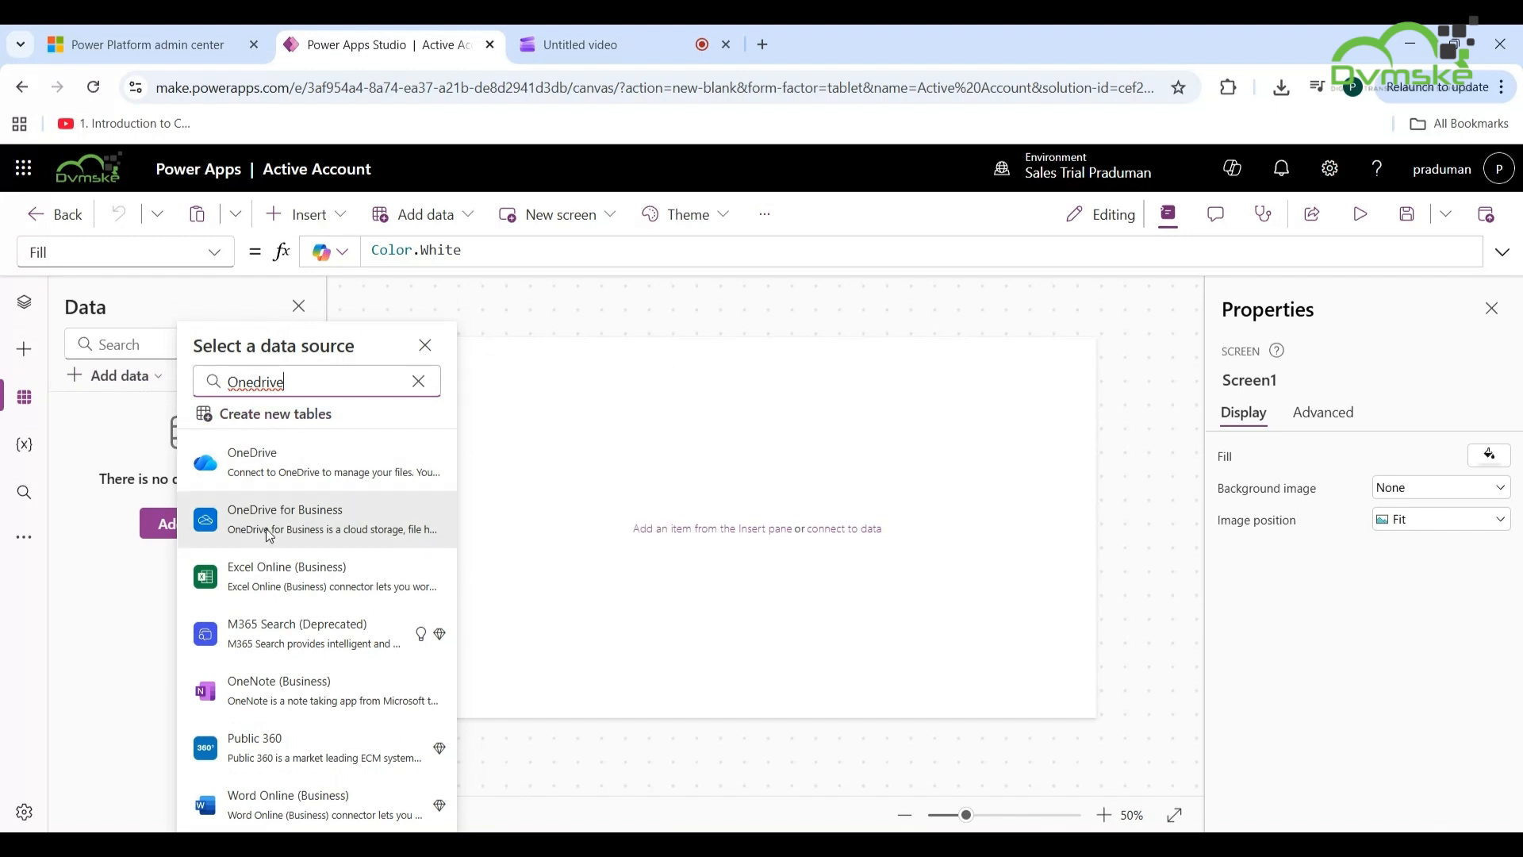
{"action": "mouse_move", "coordinate": [266, 527]}
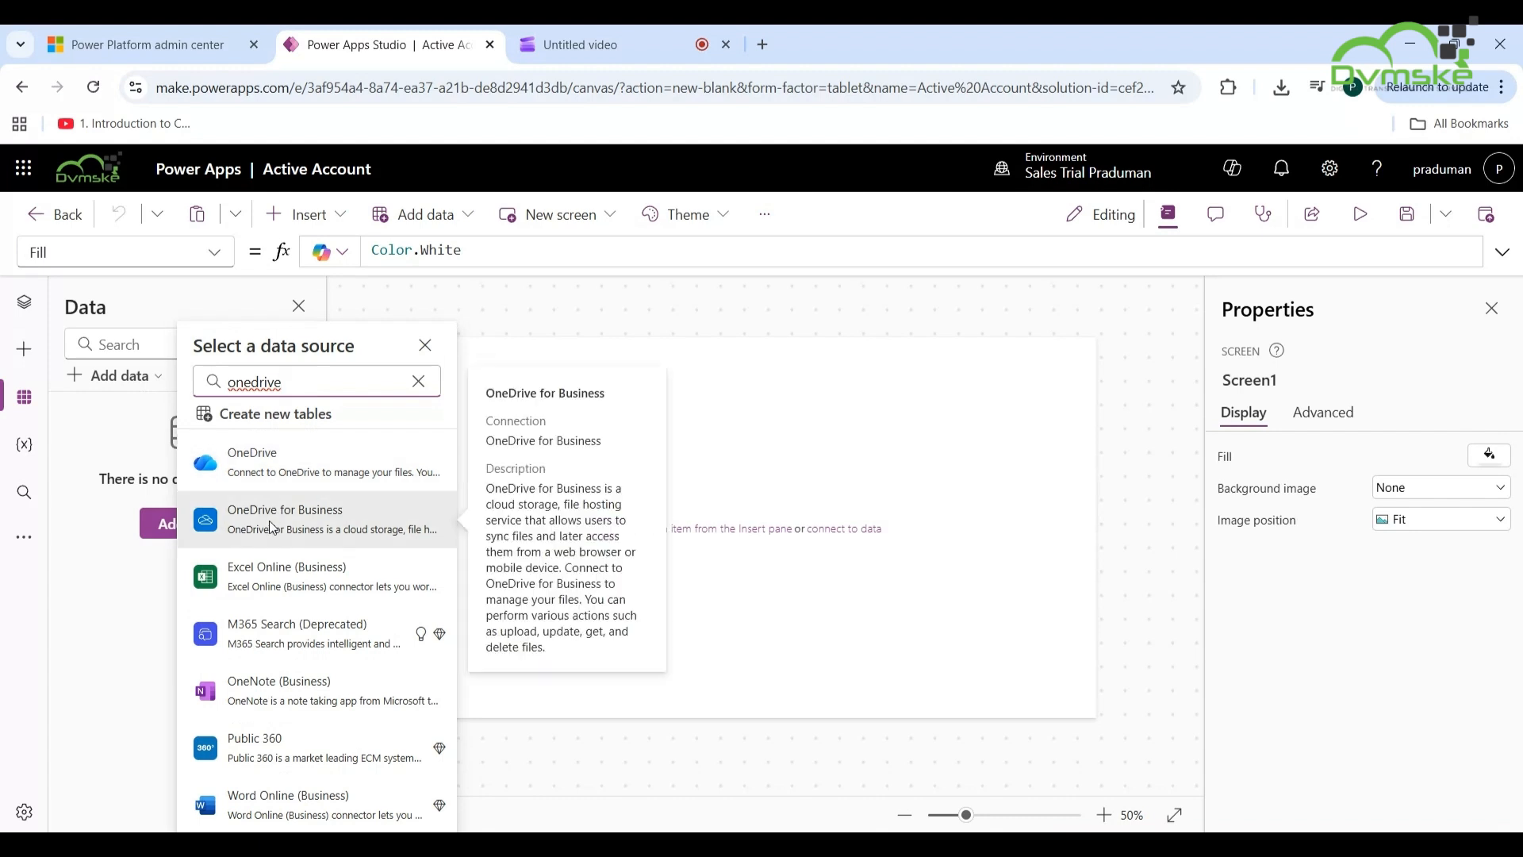
{"action": "left_click", "coordinate": [268, 521]}
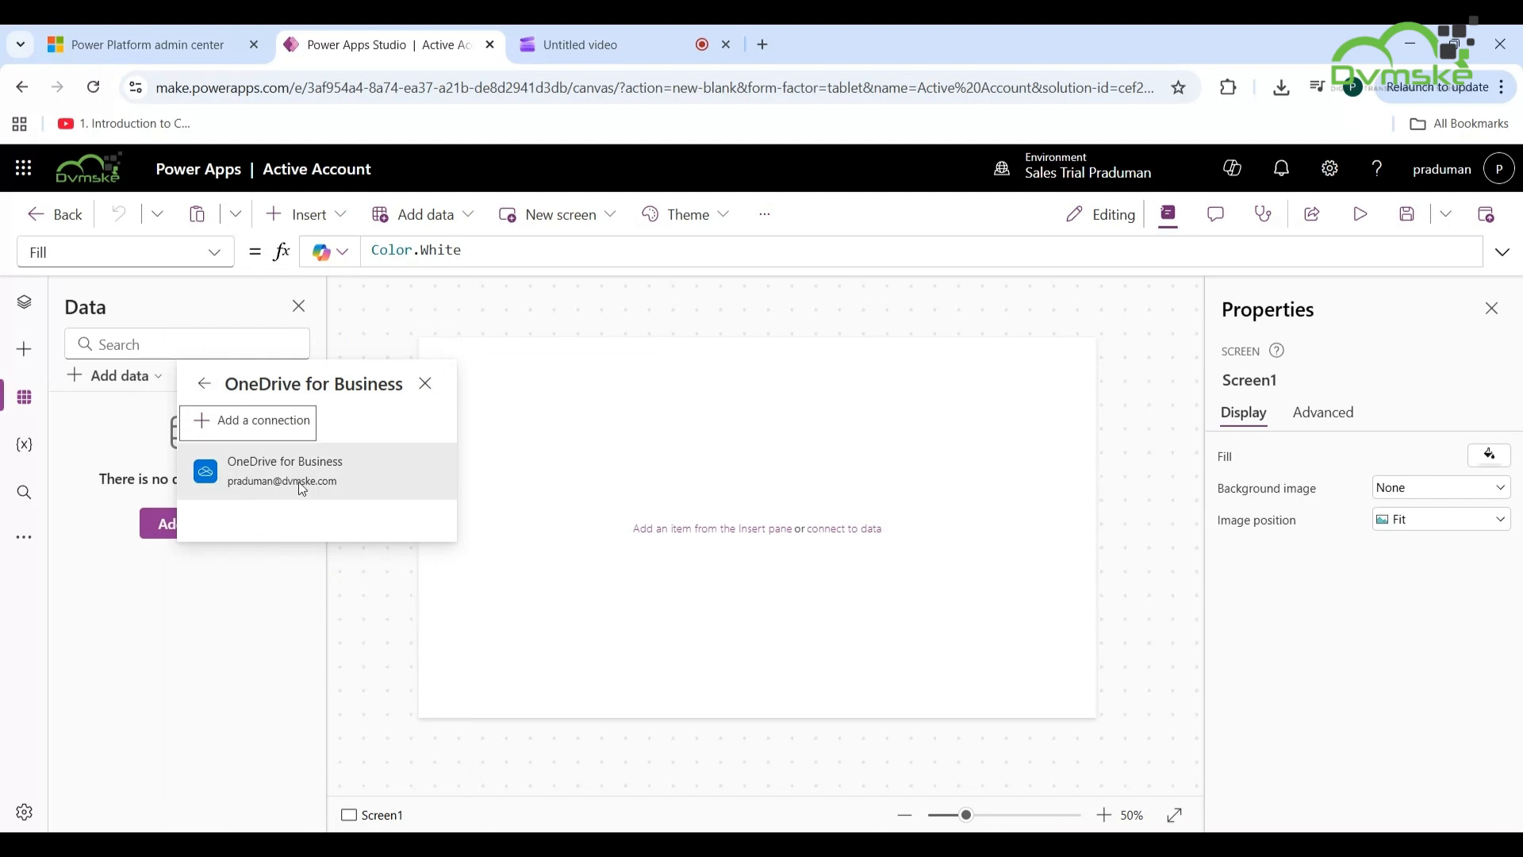
{"action": "left_click", "coordinate": [270, 429]}
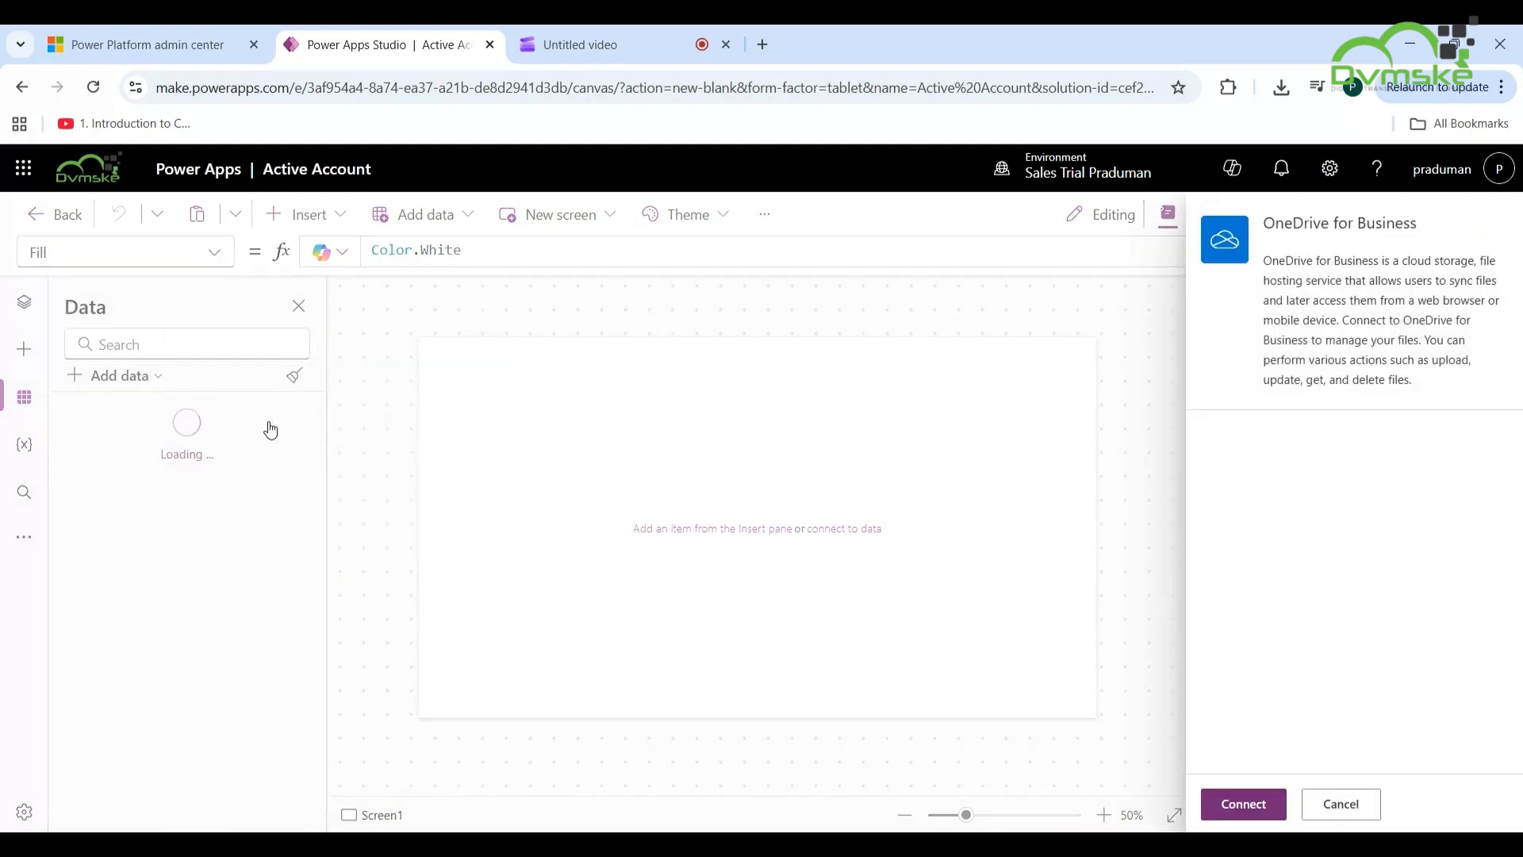
- Confirm the OneDrive for Business connection and select the My Active Accounts workbook
{"action": "left_click", "coordinate": [1229, 808]}
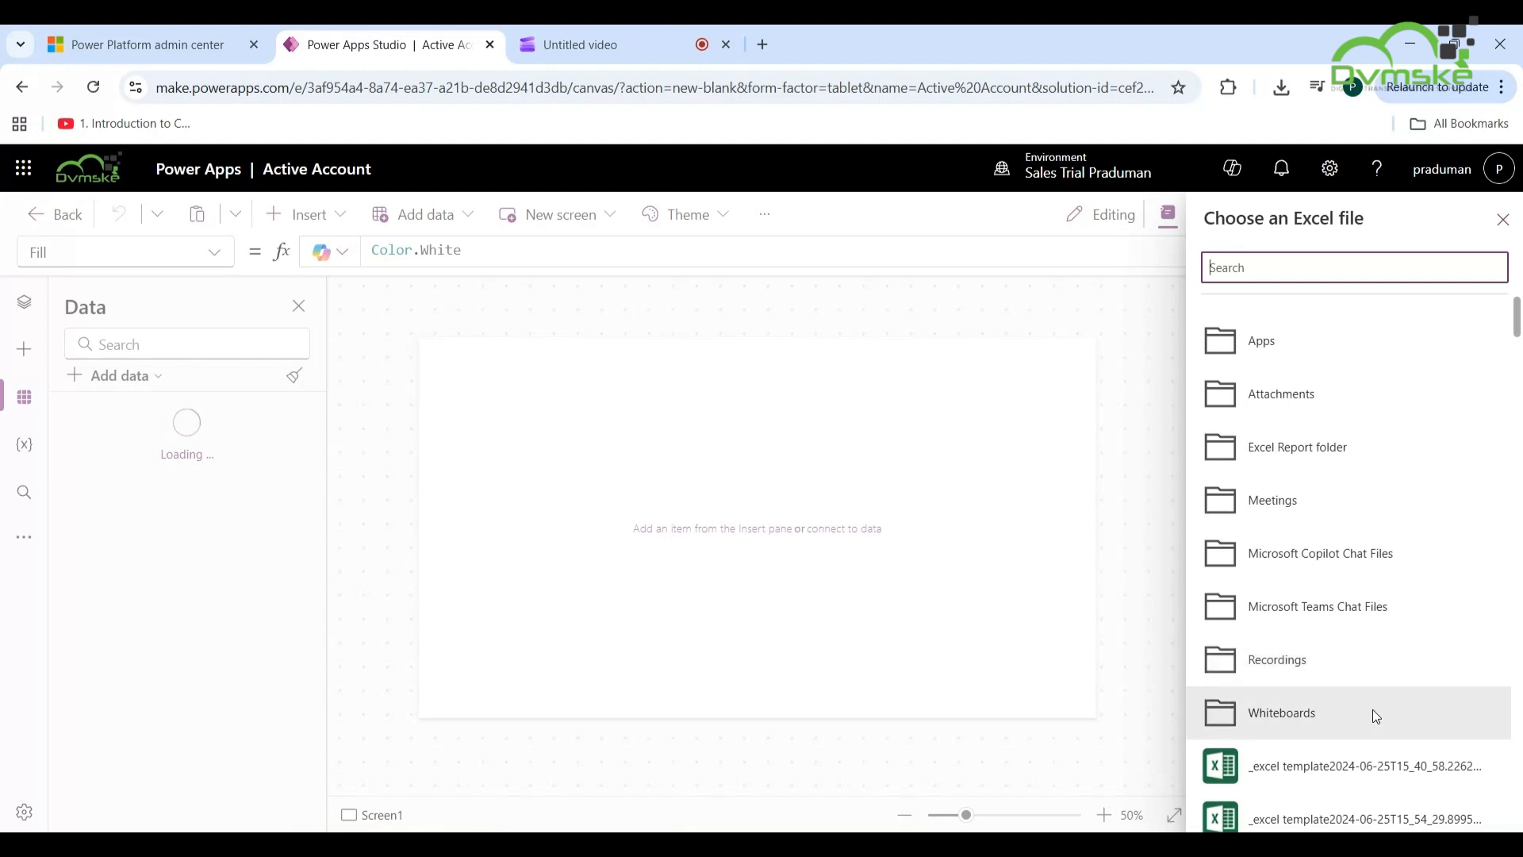
{"action": "scroll", "coordinate": [1372, 709], "scroll_direction": "down", "scroll_amount": 15}
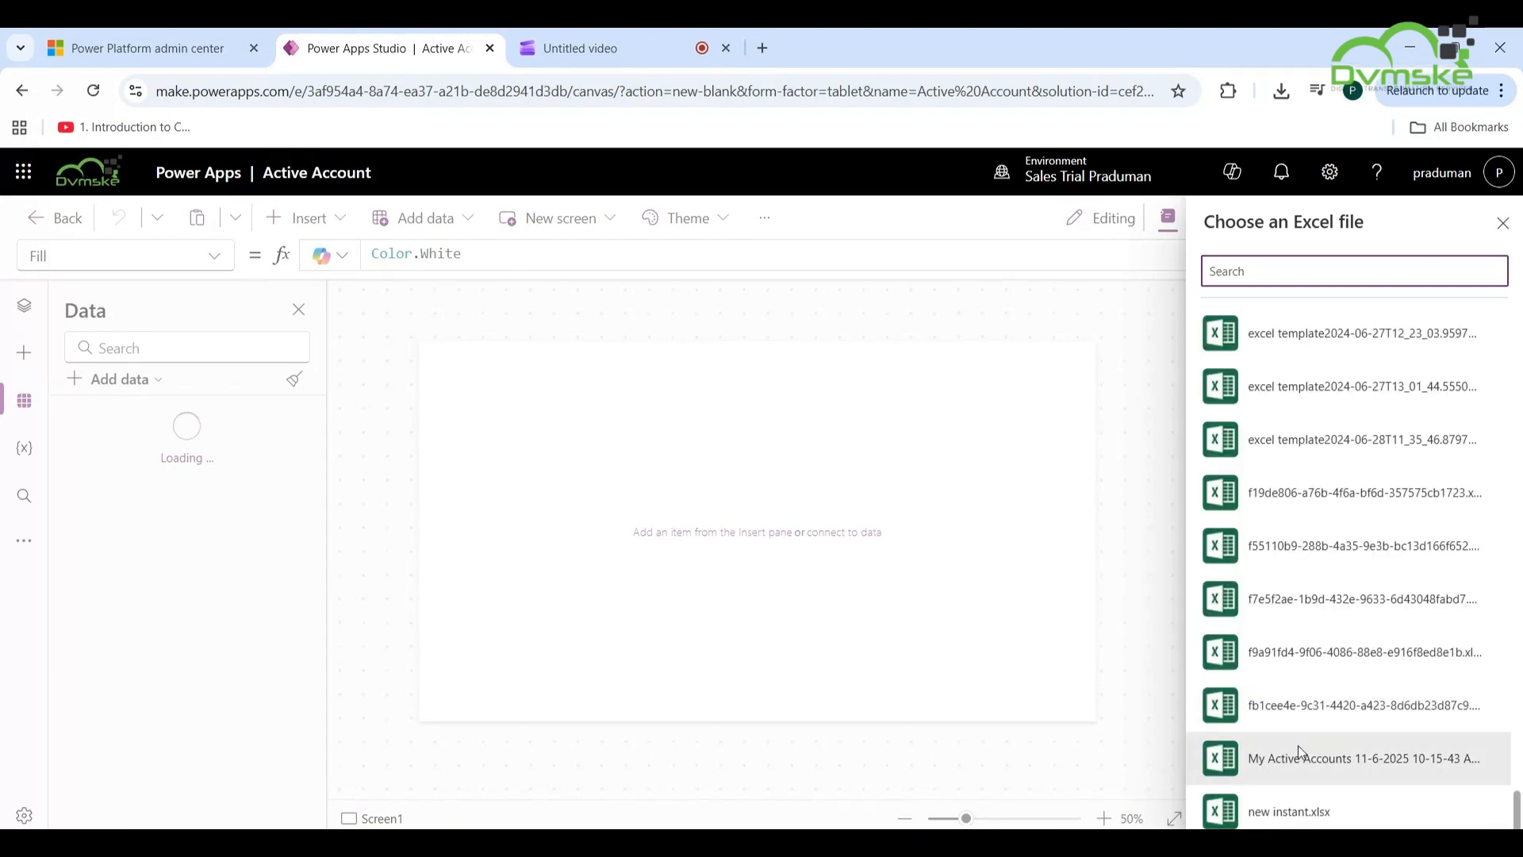
{"action": "left_click", "coordinate": [1307, 760]}
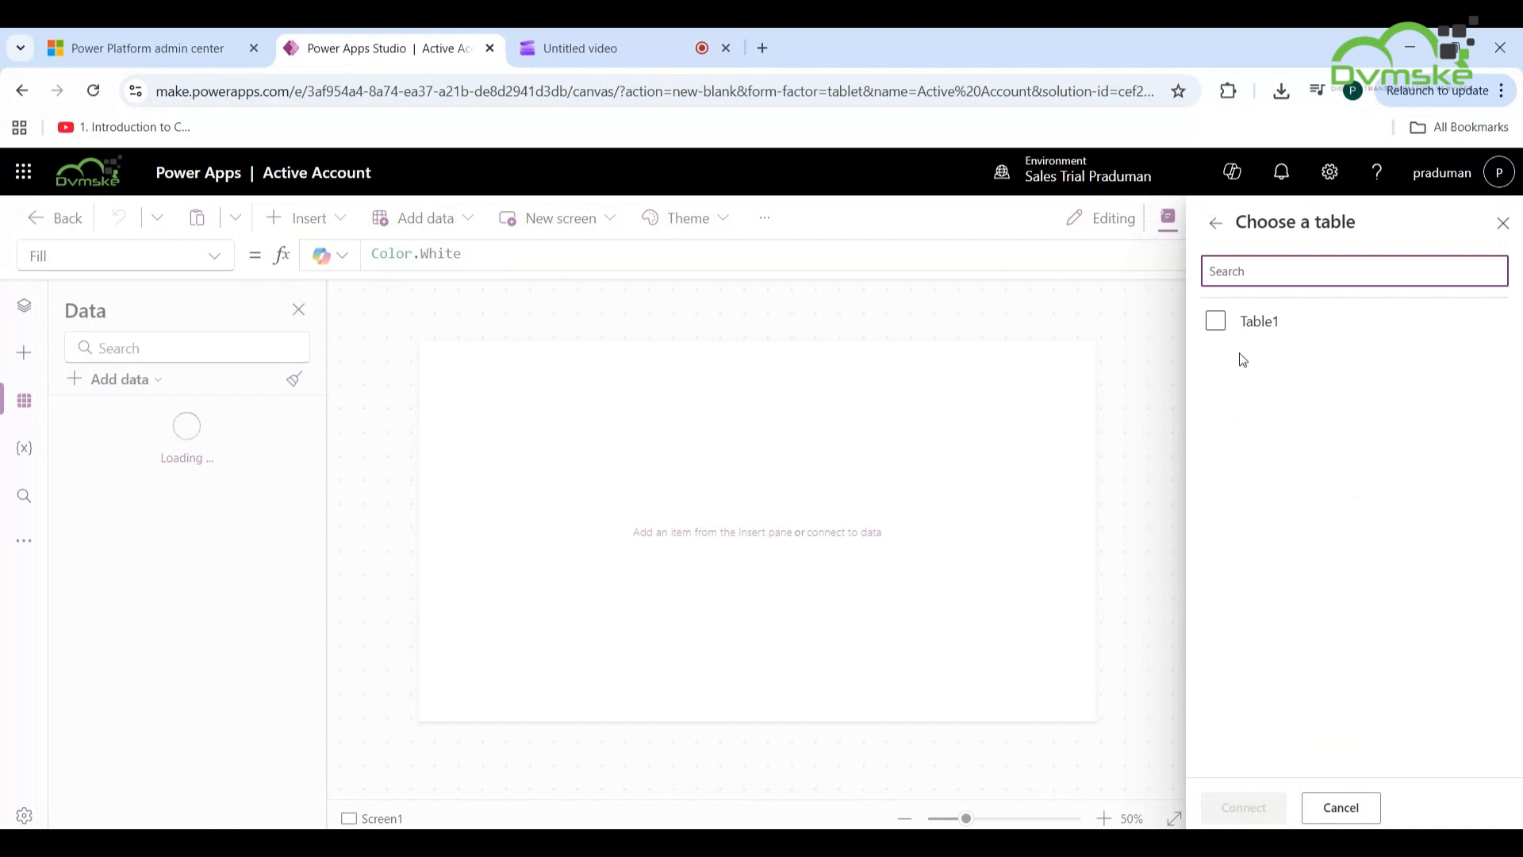
- Tick Table1 from the My Active Accounts workbook and connect it to the app
{"action": "left_click", "coordinate": [1221, 338]}
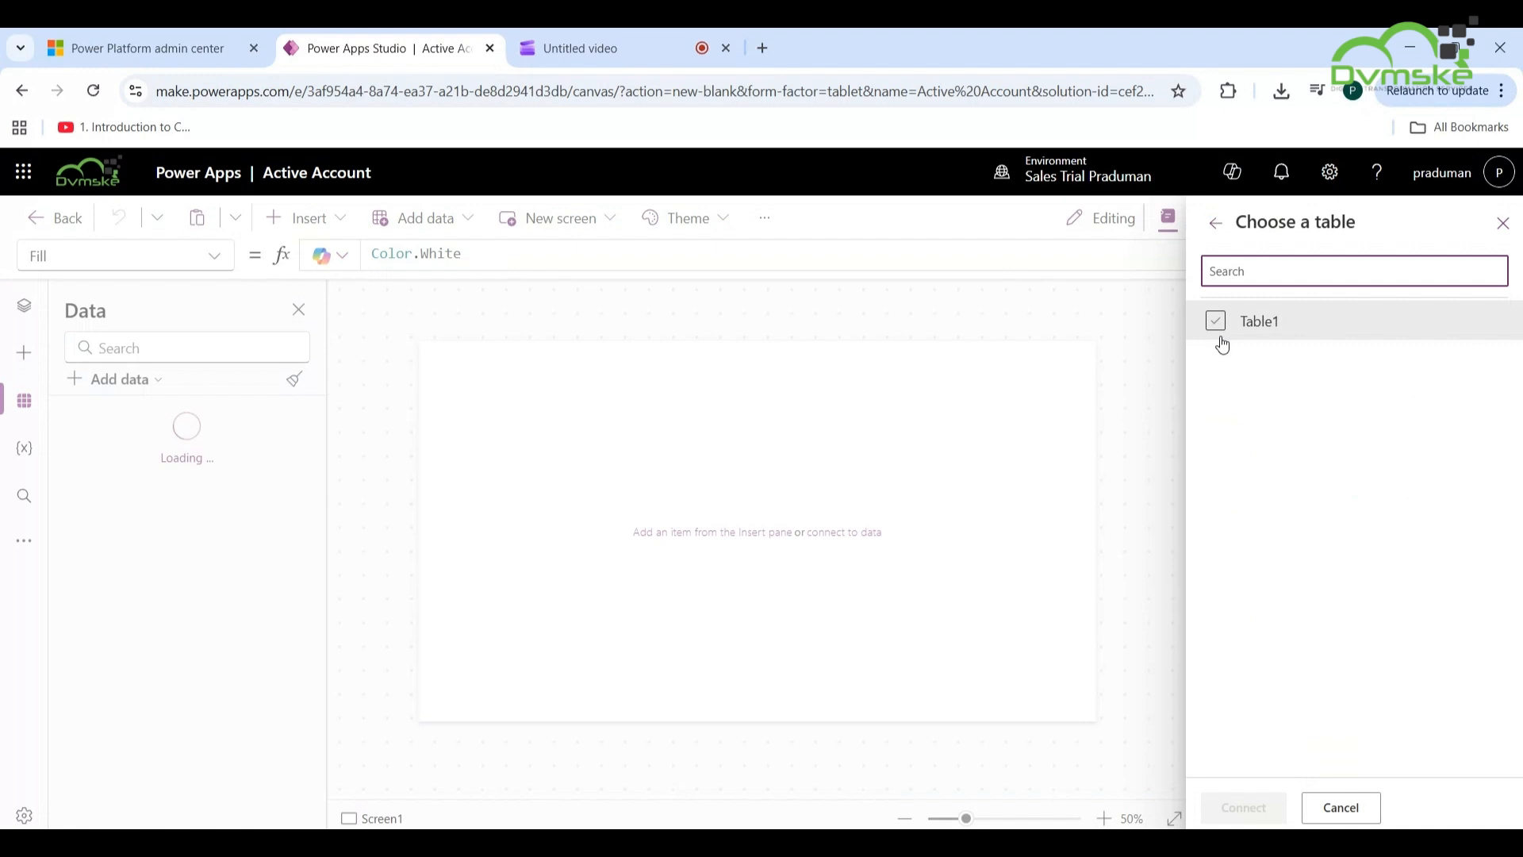
{"action": "left_click", "coordinate": [1226, 343]}
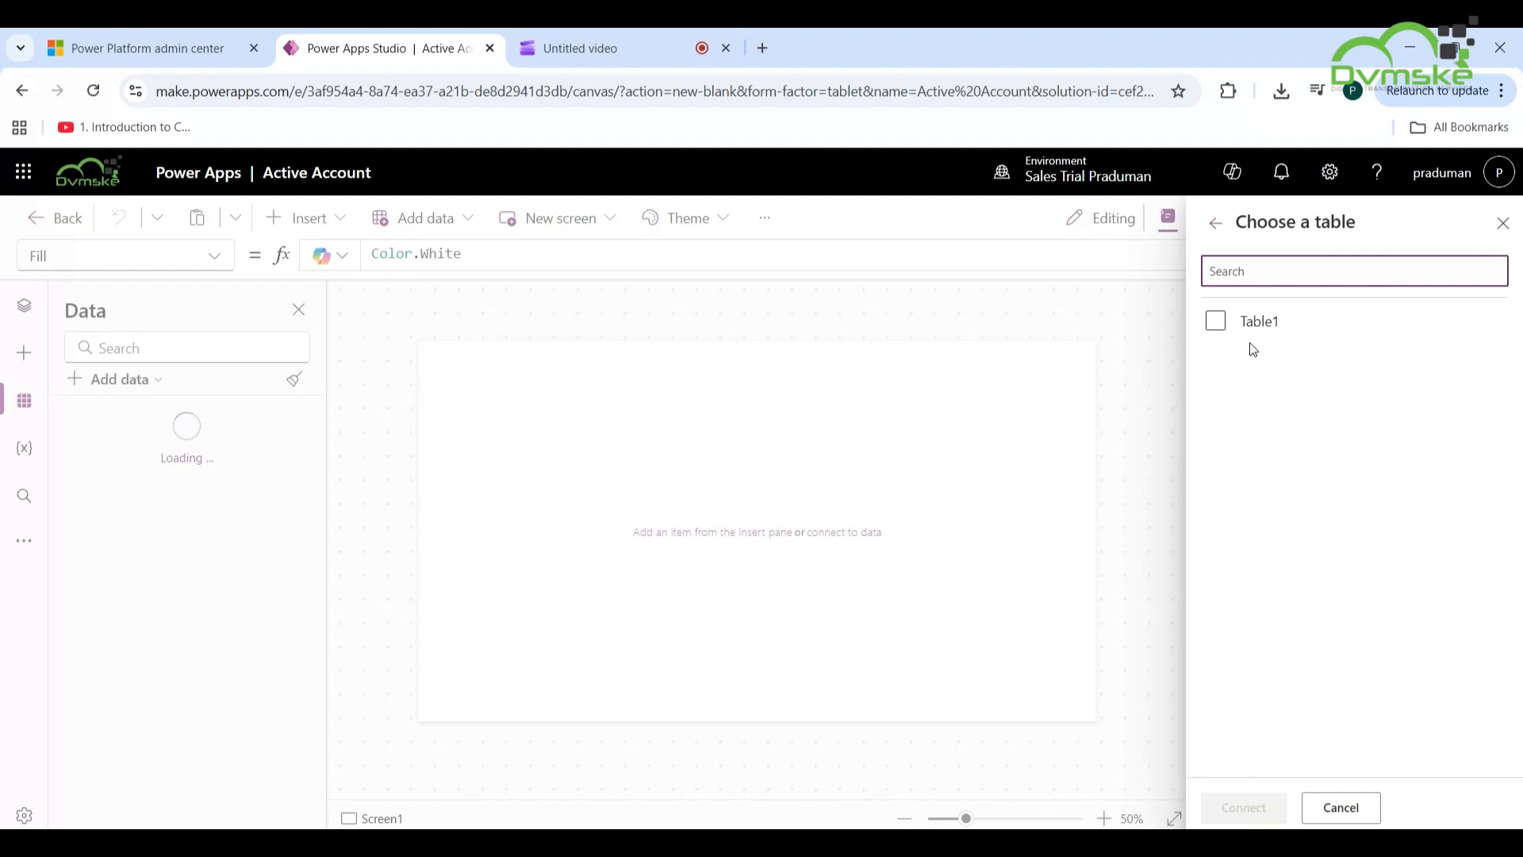
{"action": "left_click", "coordinate": [1216, 324]}
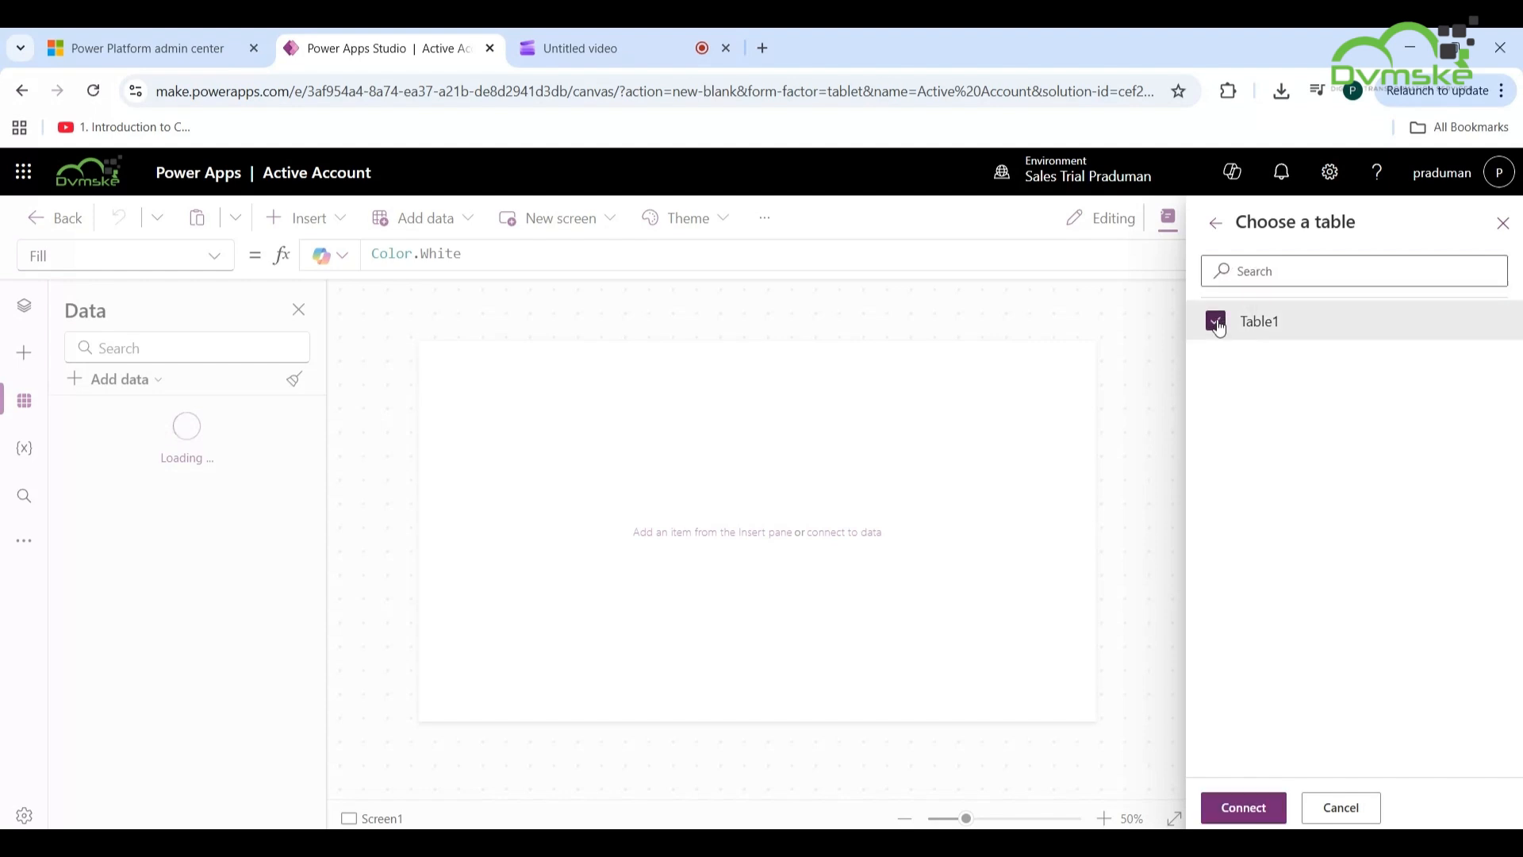
{"action": "left_click", "coordinate": [1254, 811]}
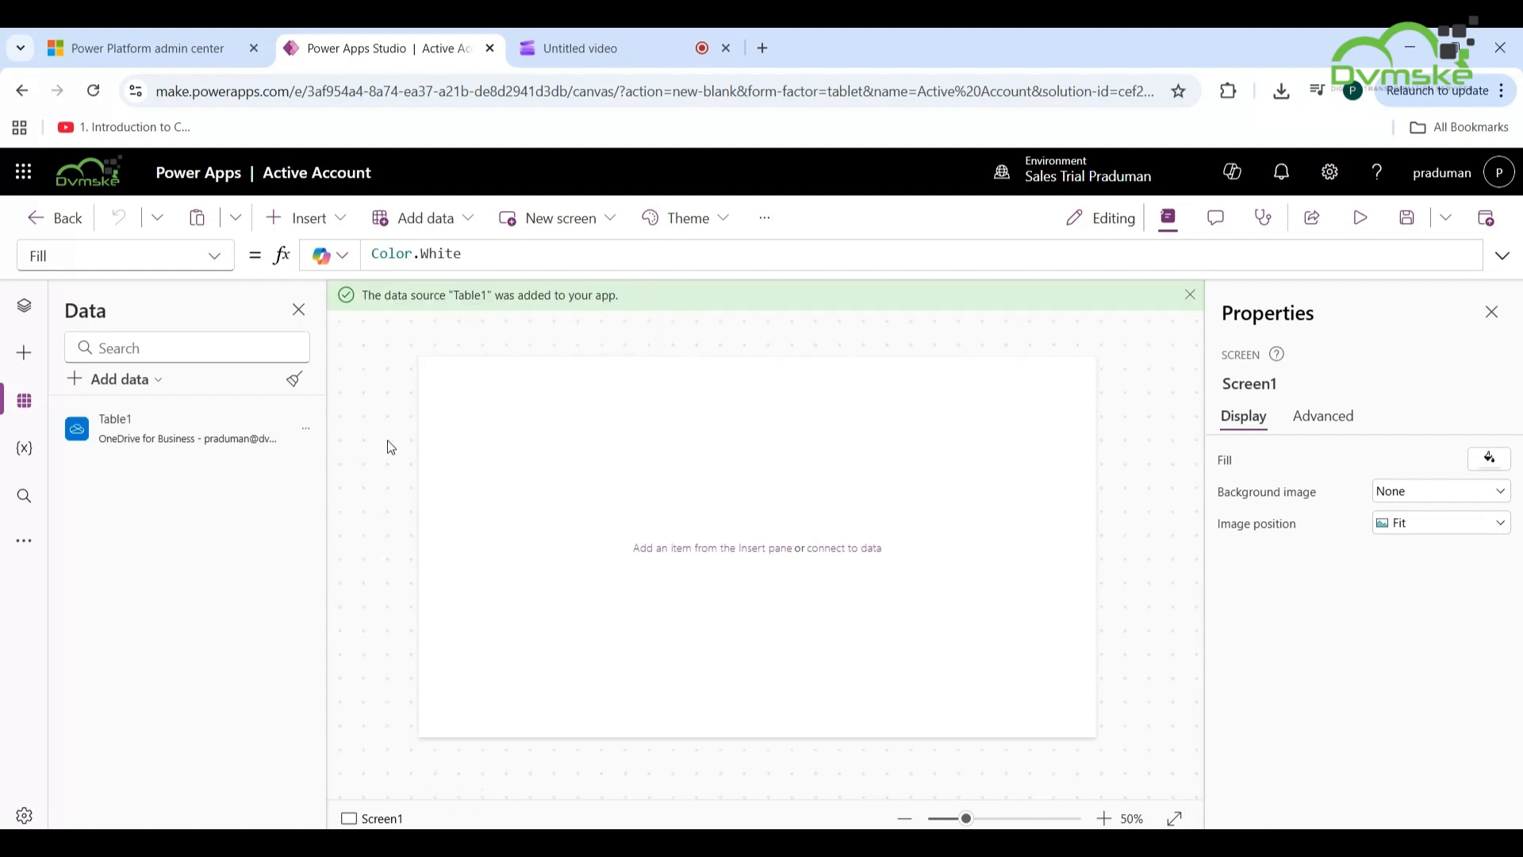
{"action": "mouse_move", "coordinate": [197, 438]}
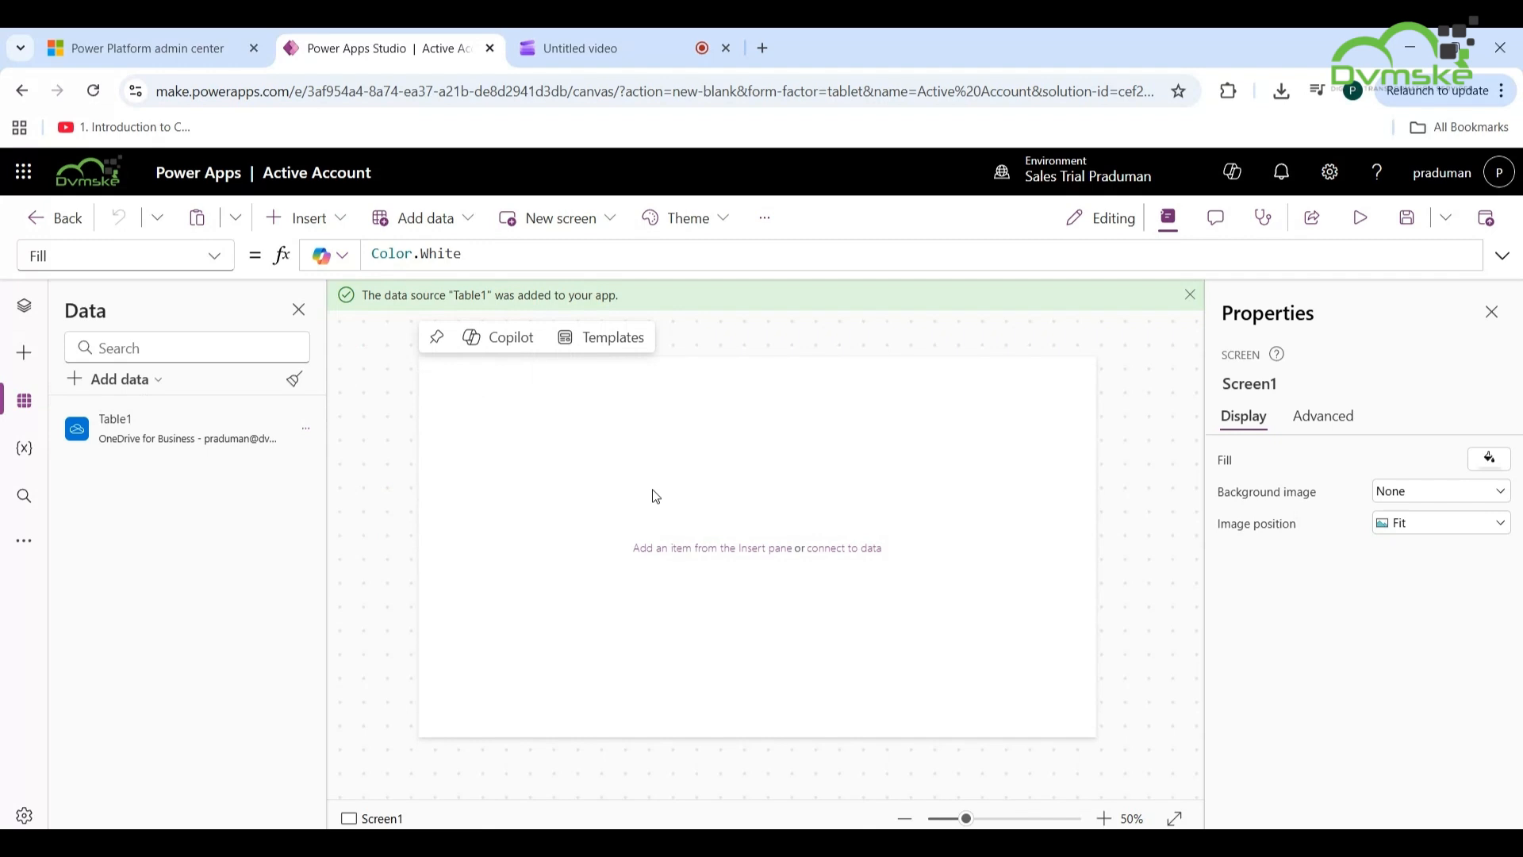
- Insert a data table bound to Table1 and drag it larger to fit more columns
{"action": "left_click", "coordinate": [337, 217]}
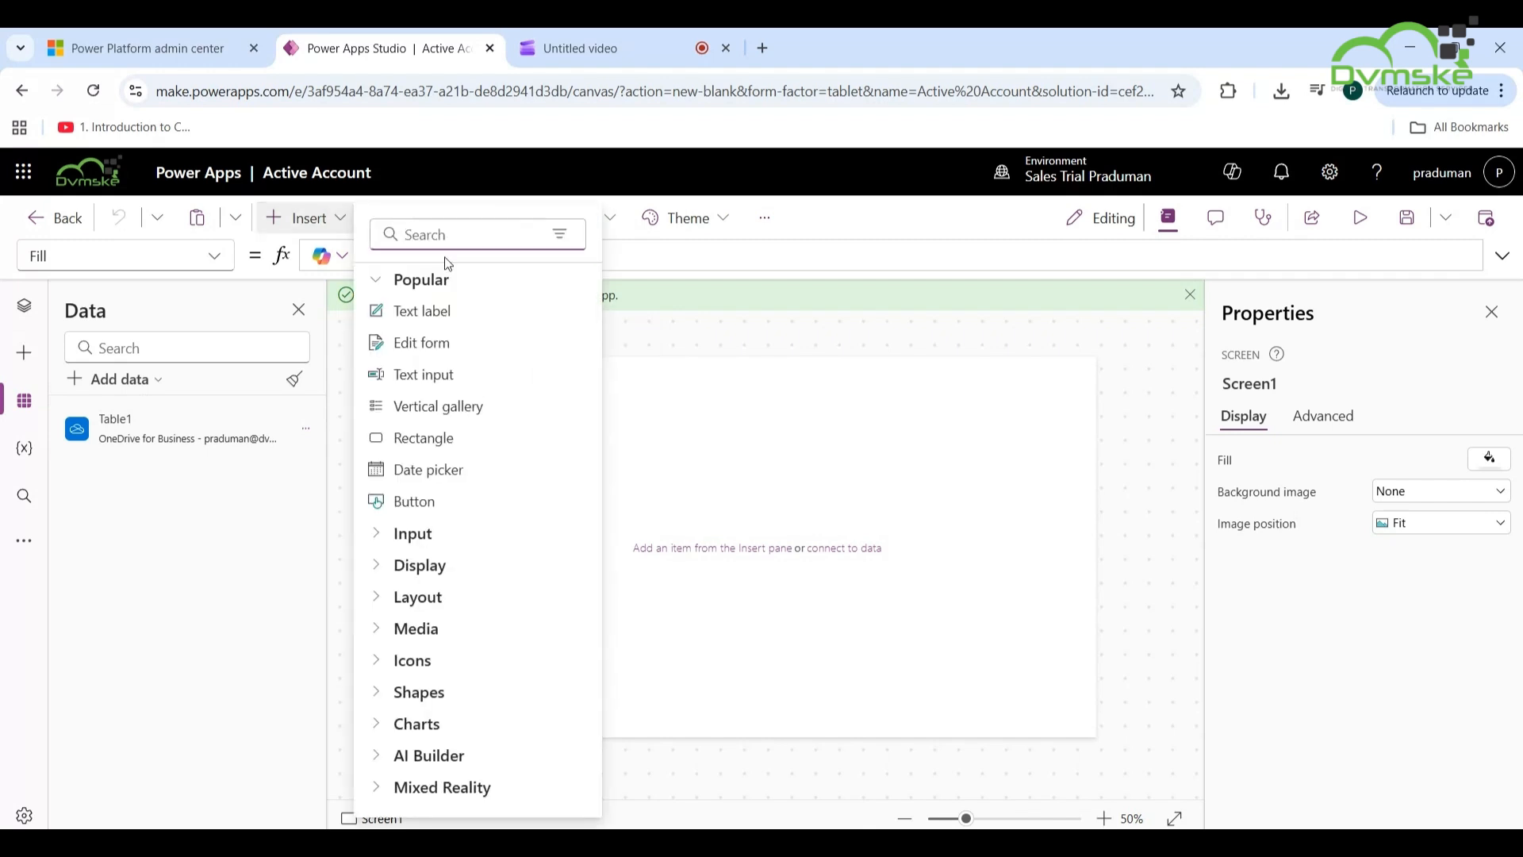
{"action": "type", "text": "Data"}
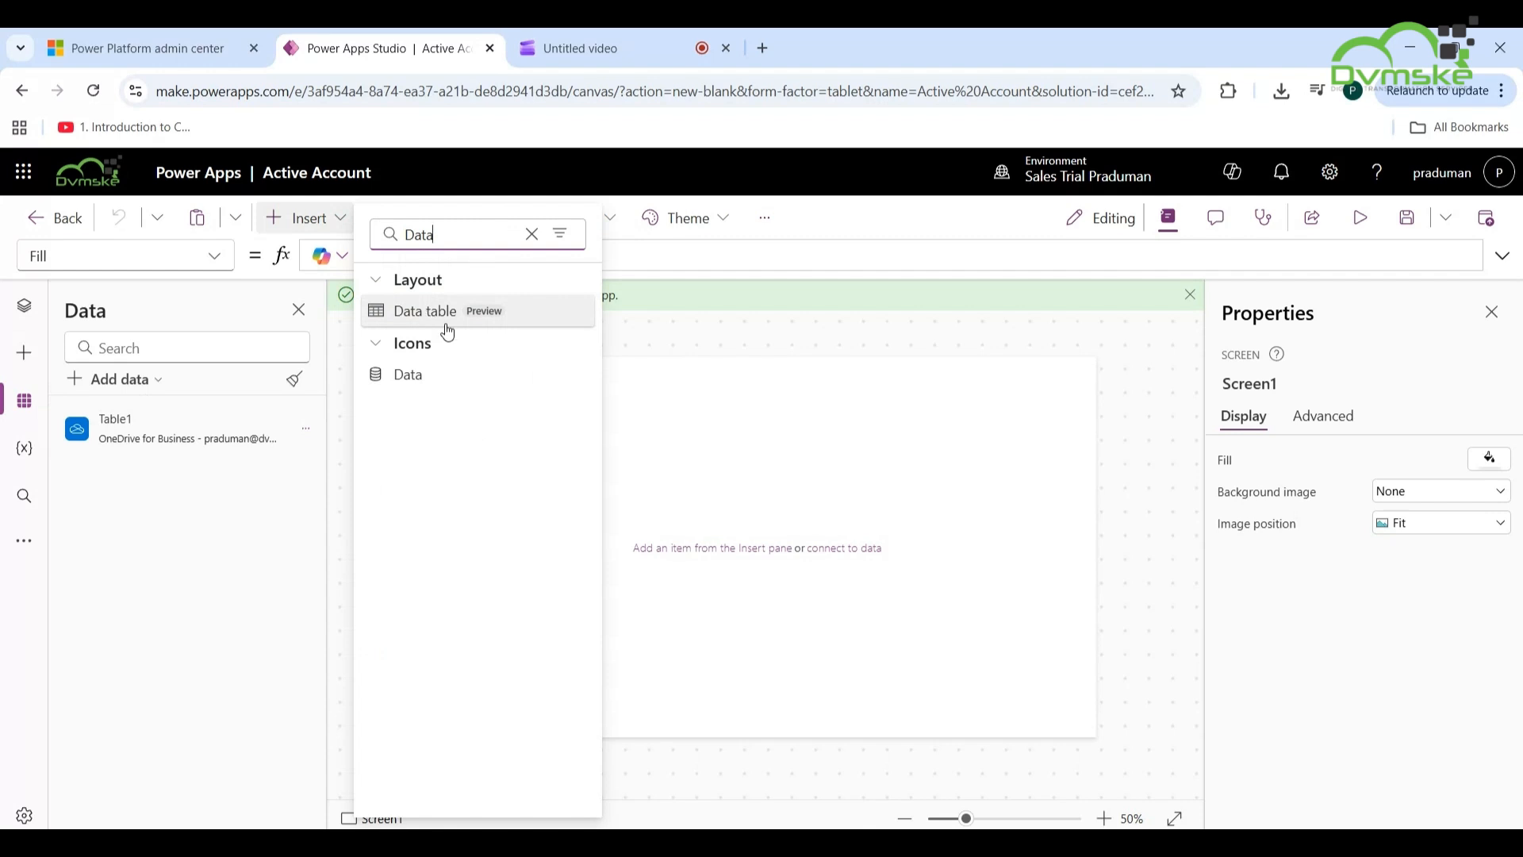
{"action": "left_click", "coordinate": [426, 319]}
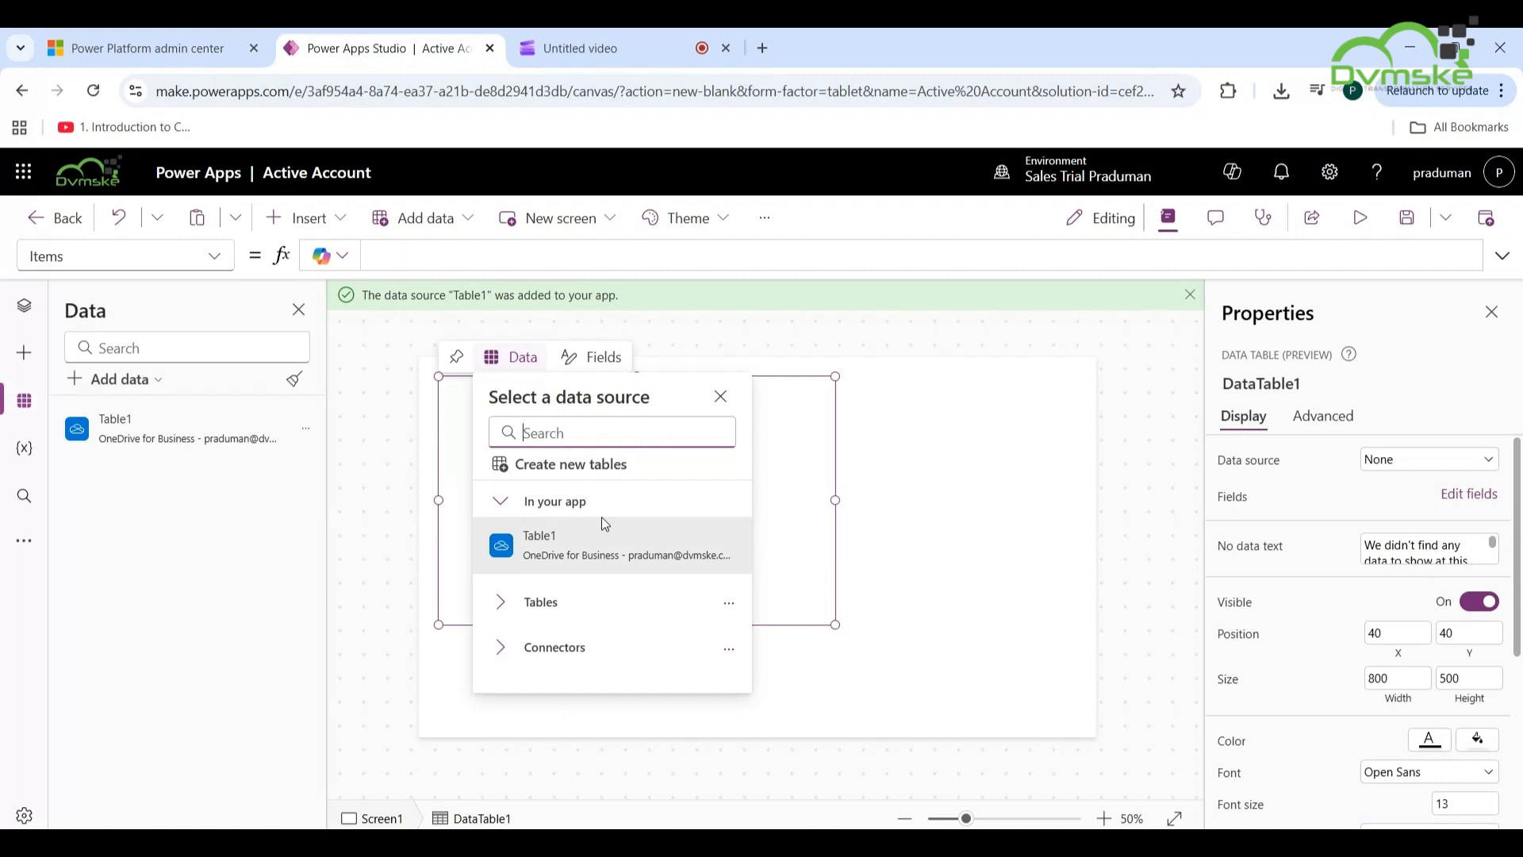
{"action": "mouse_move", "coordinate": [577, 543]}
{"action": "left_click", "coordinate": [578, 546]}
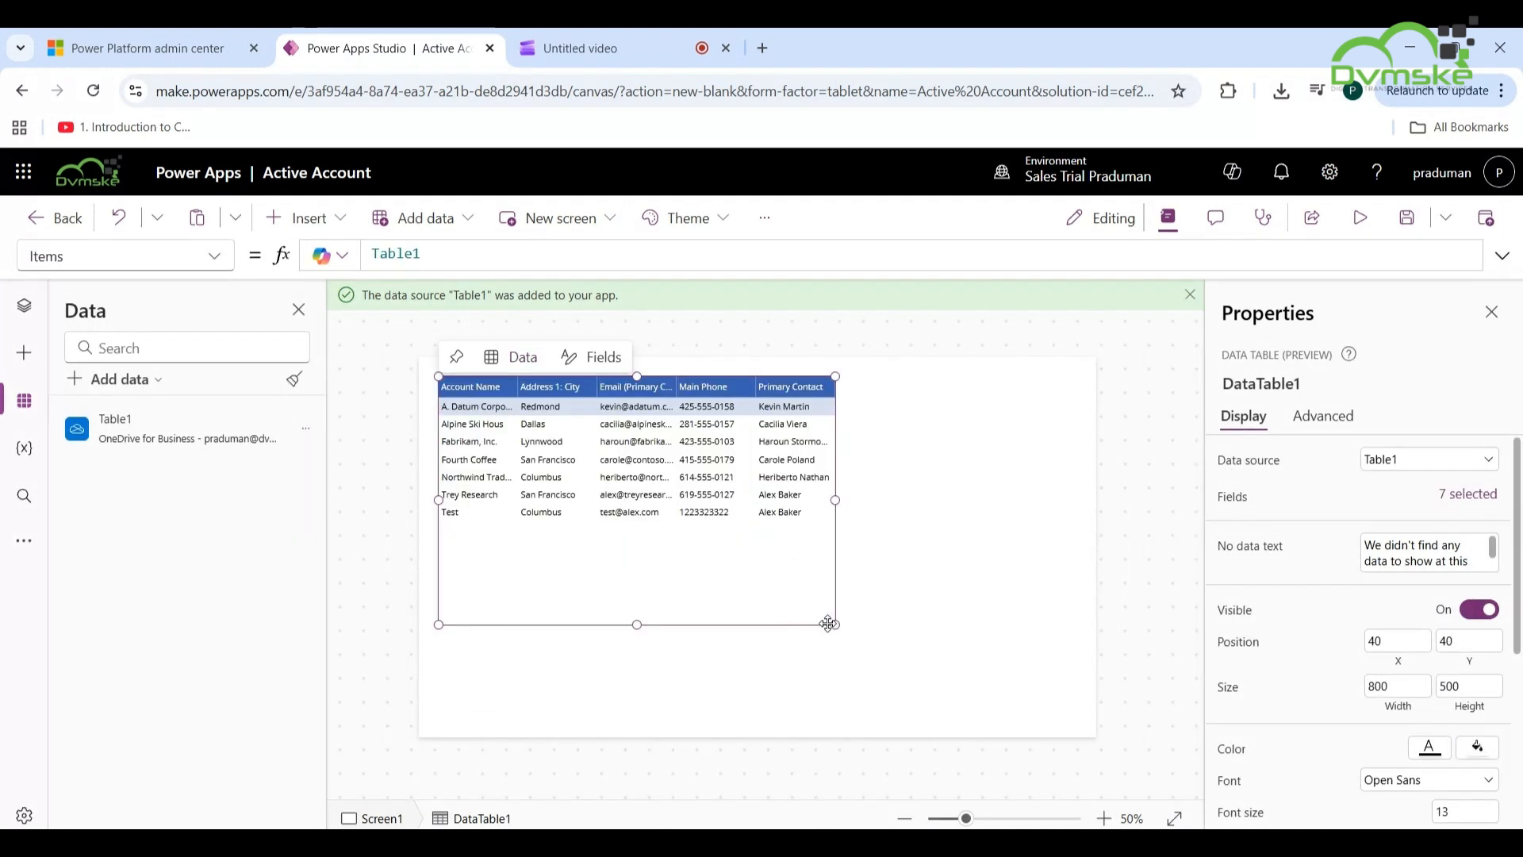
{"action": "left_click_drag", "start_coordinate": [844, 630], "coordinate": [1064, 674]}
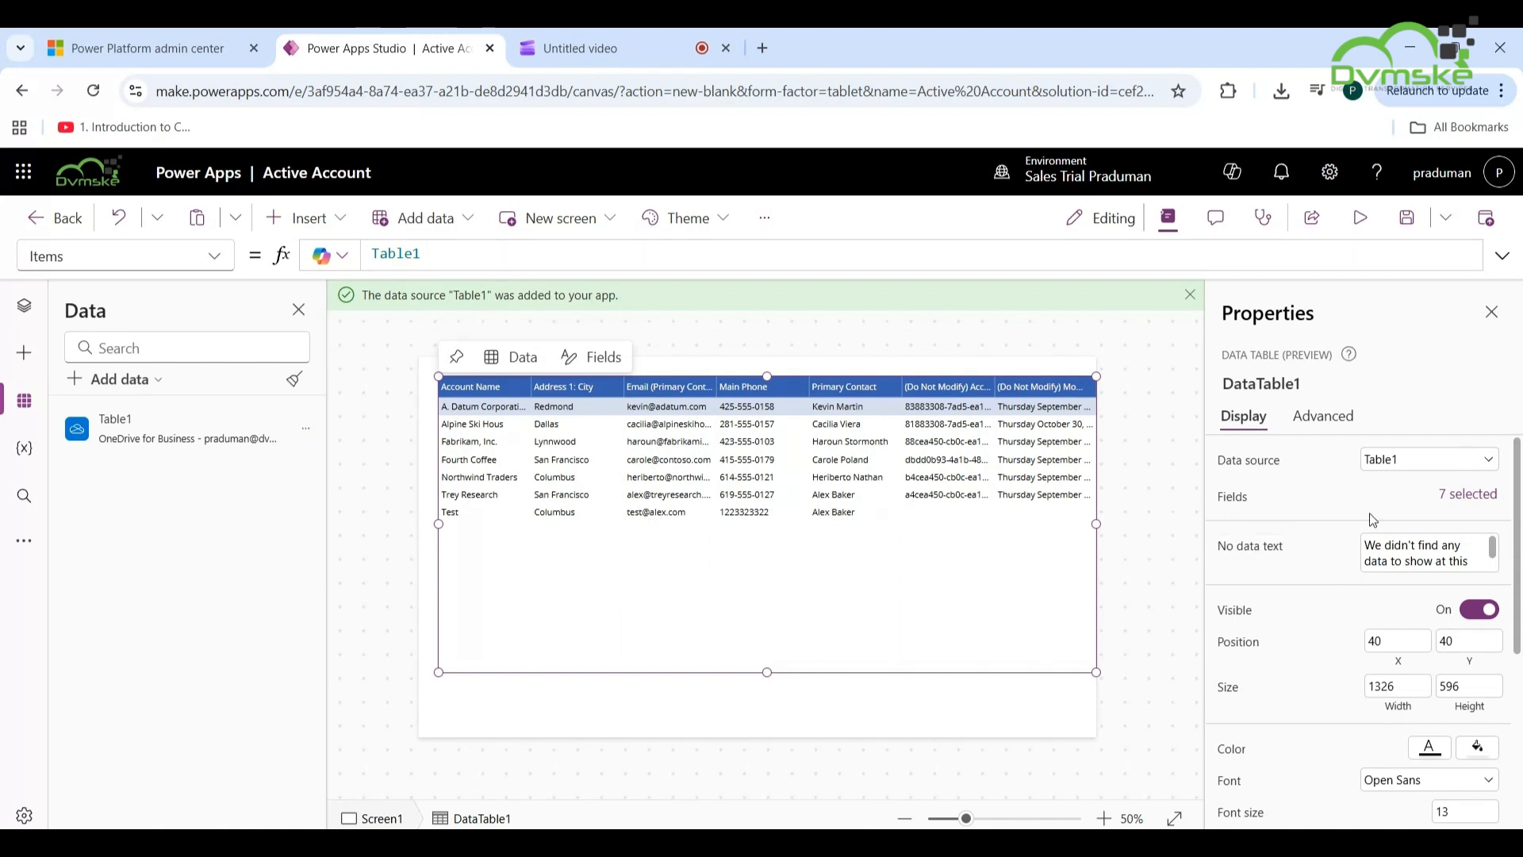
- Review the data table's 7 selected fields, then preview the app to confirm all account rows
{"action": "left_click", "coordinate": [1458, 502]}
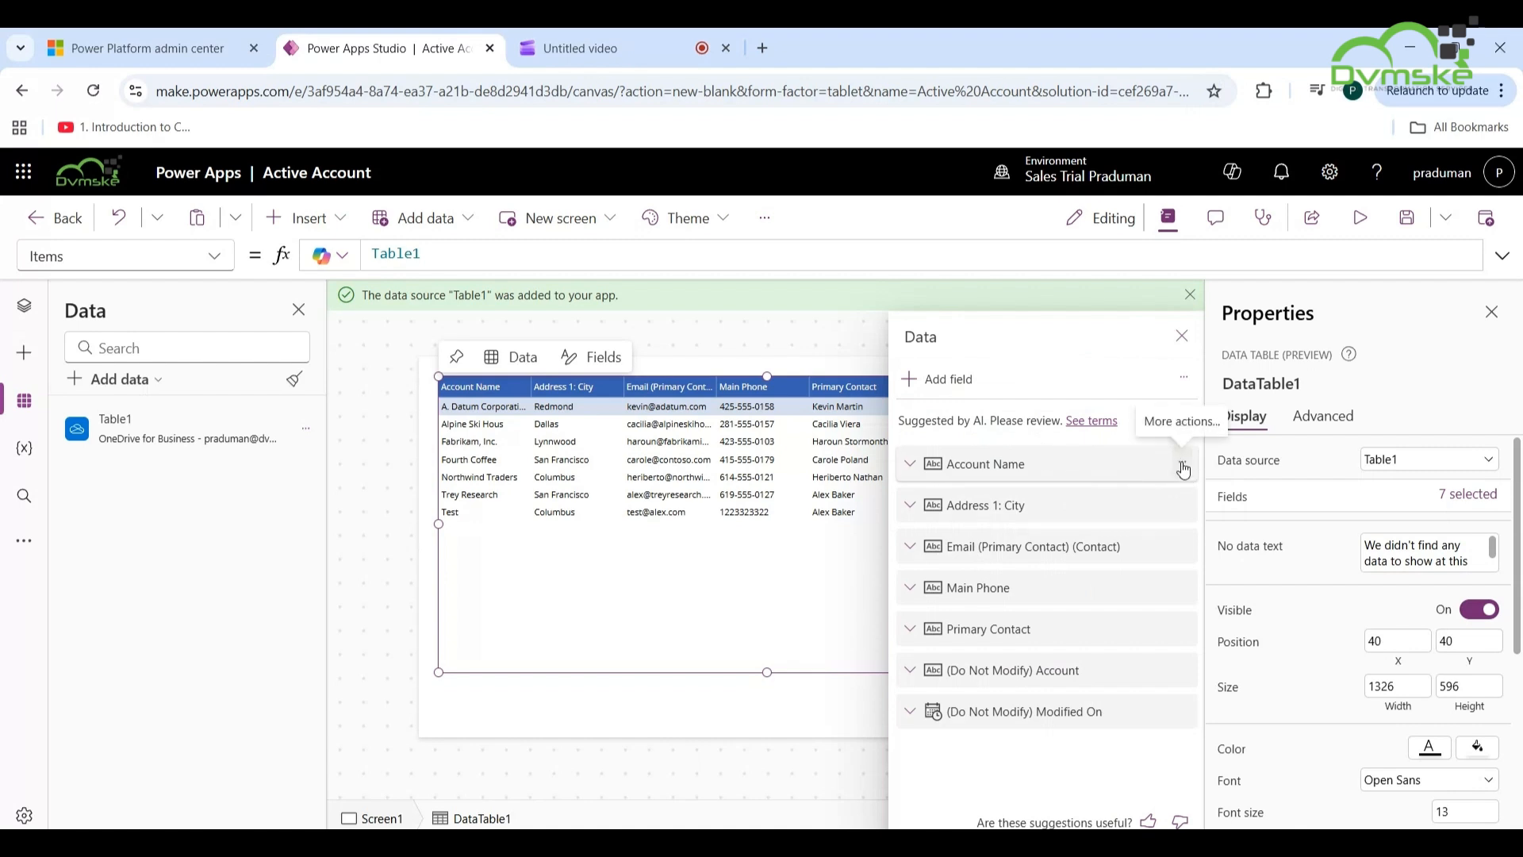
{"action": "left_click", "coordinate": [1182, 469]}
{"action": "key", "text": "Escape"}
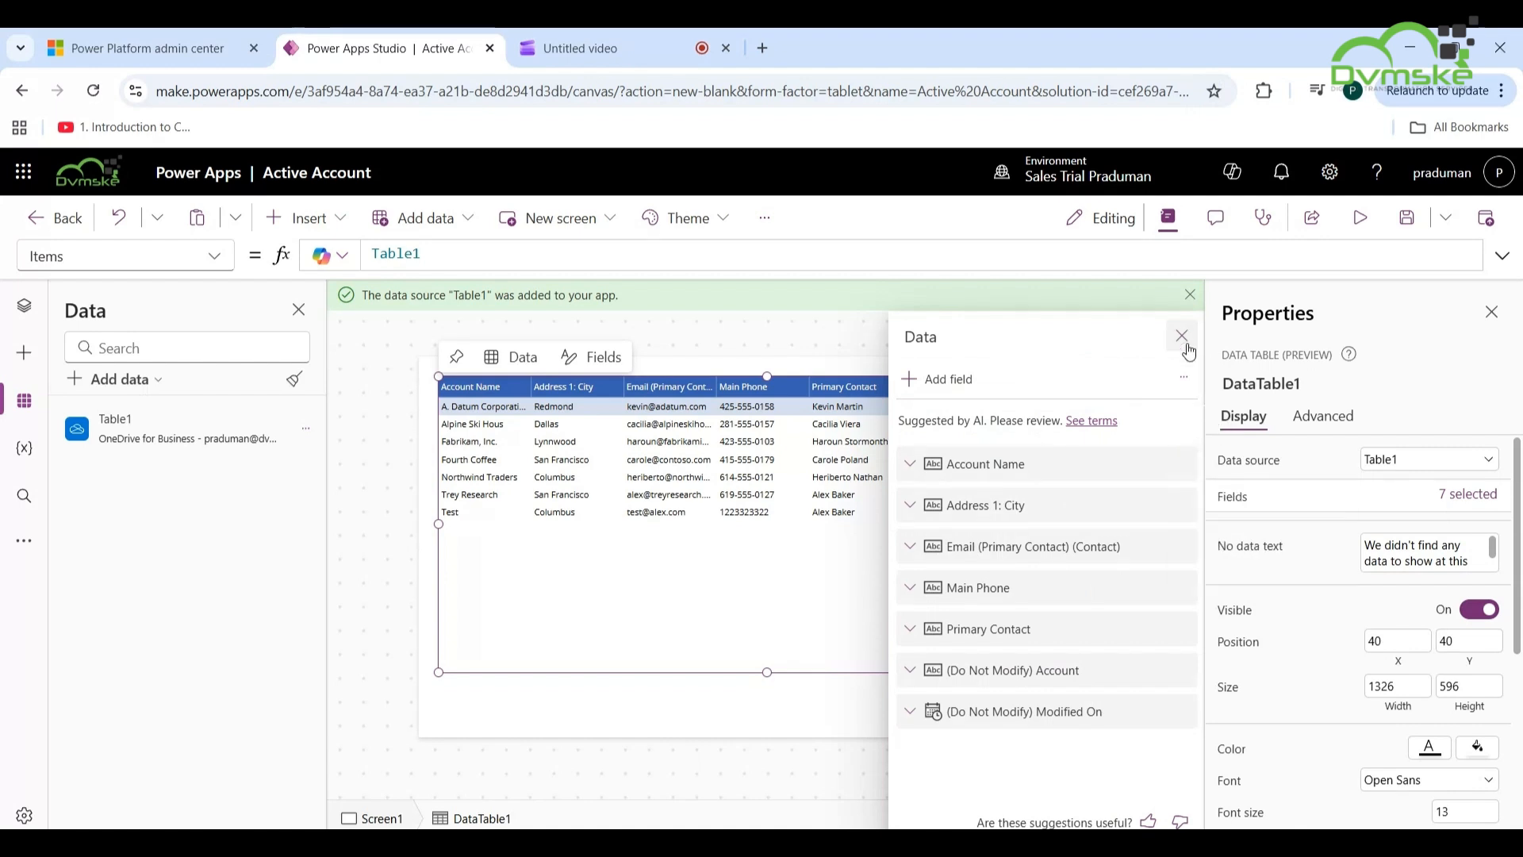
{"action": "left_click", "coordinate": [1185, 345]}
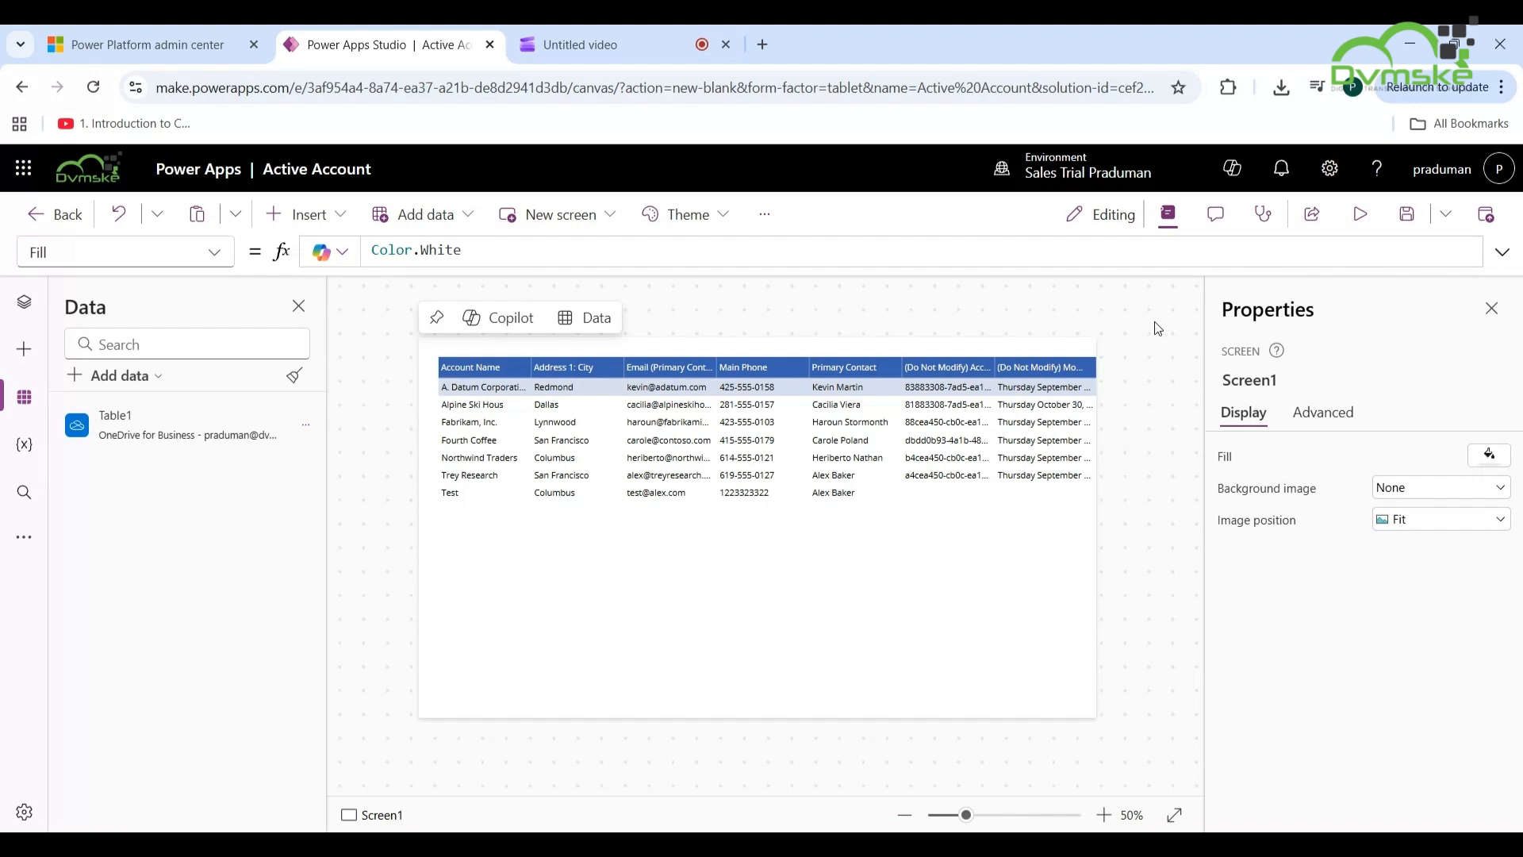
{"action": "left_click", "coordinate": [1360, 222]}
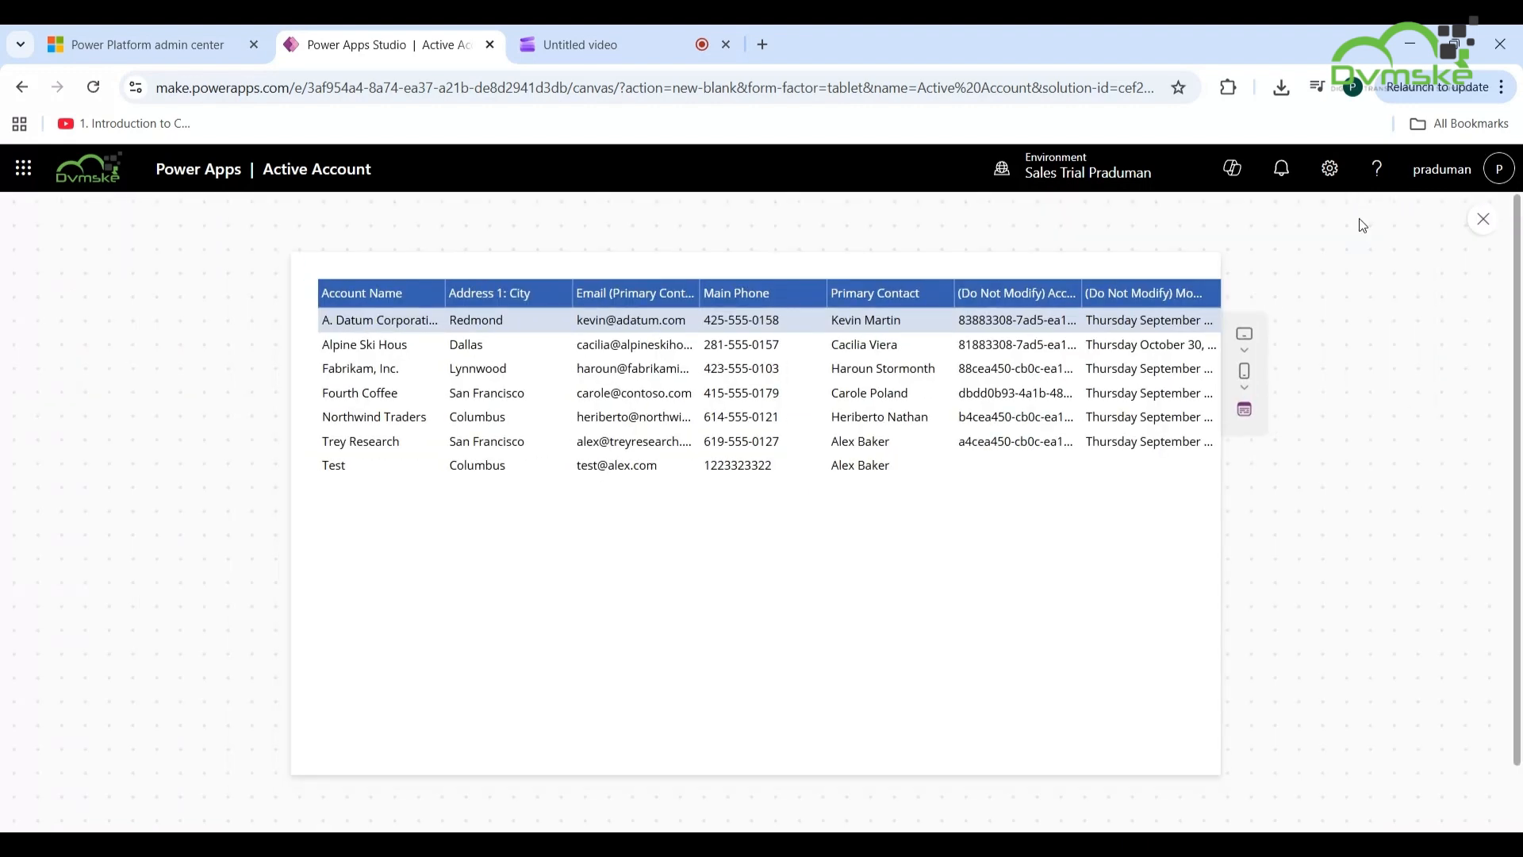
{"action": "left_click", "coordinate": [1483, 220]}
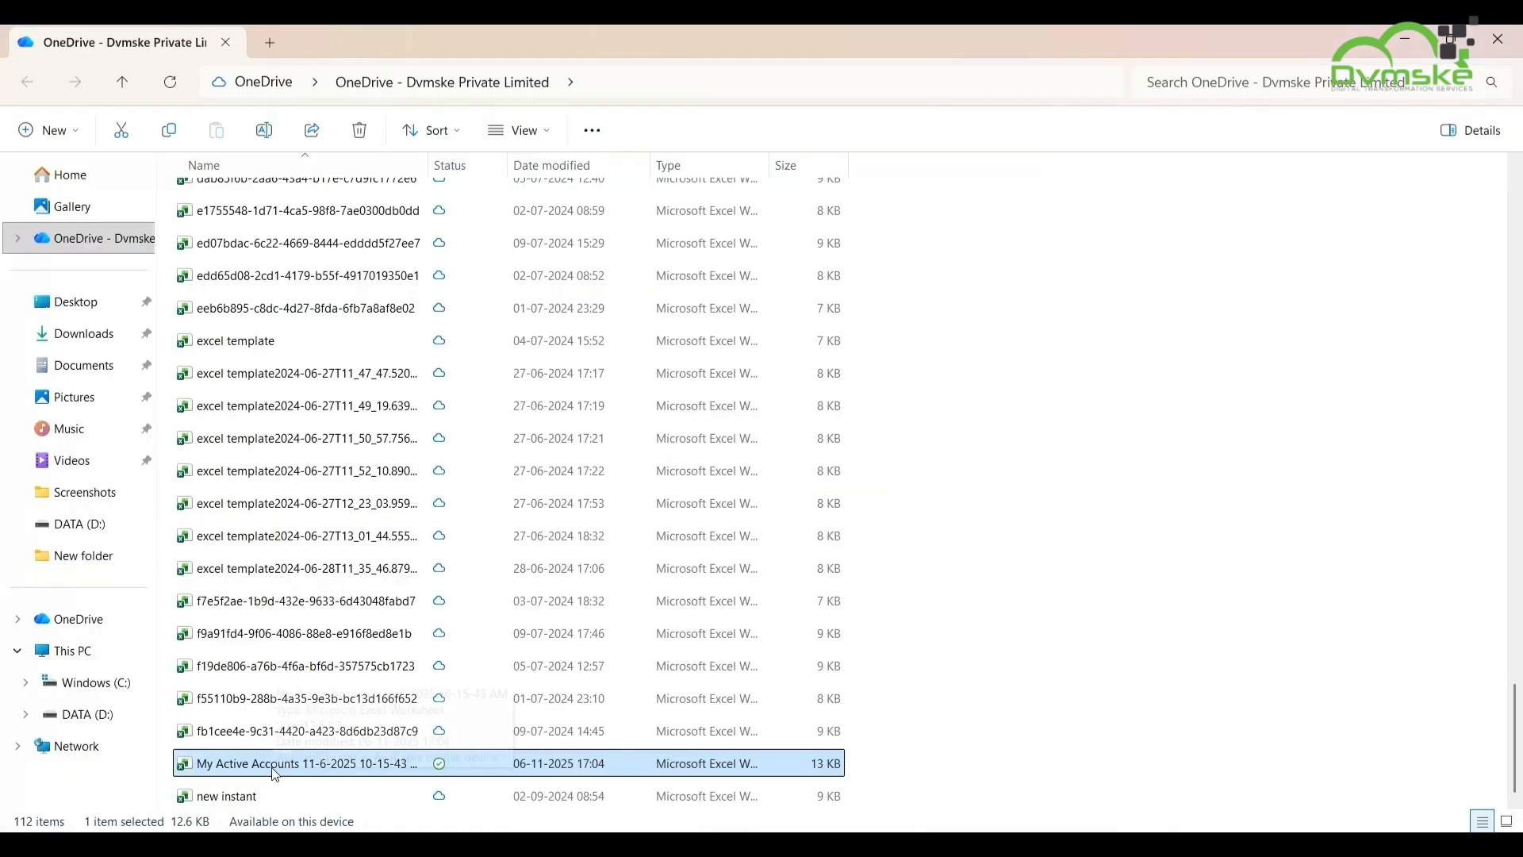
- Open the My Active Accounts Excel file from the OneDrive folder
{"action": "double_click", "coordinate": [276, 764]}
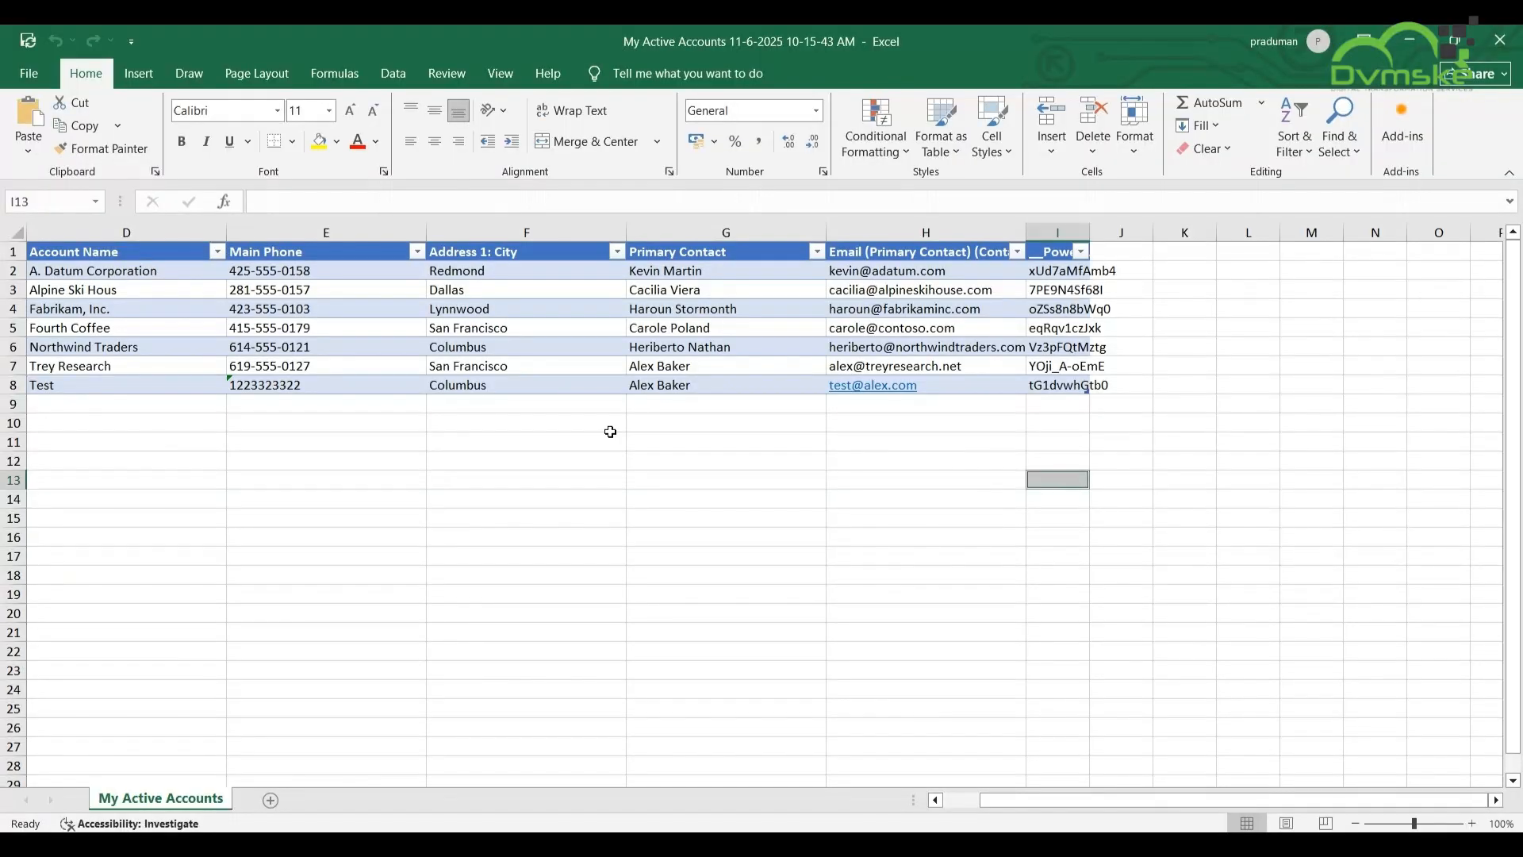
- Enter the new account's name and main phone number in row 9, below Test
{"action": "double_click", "coordinate": [118, 405]}
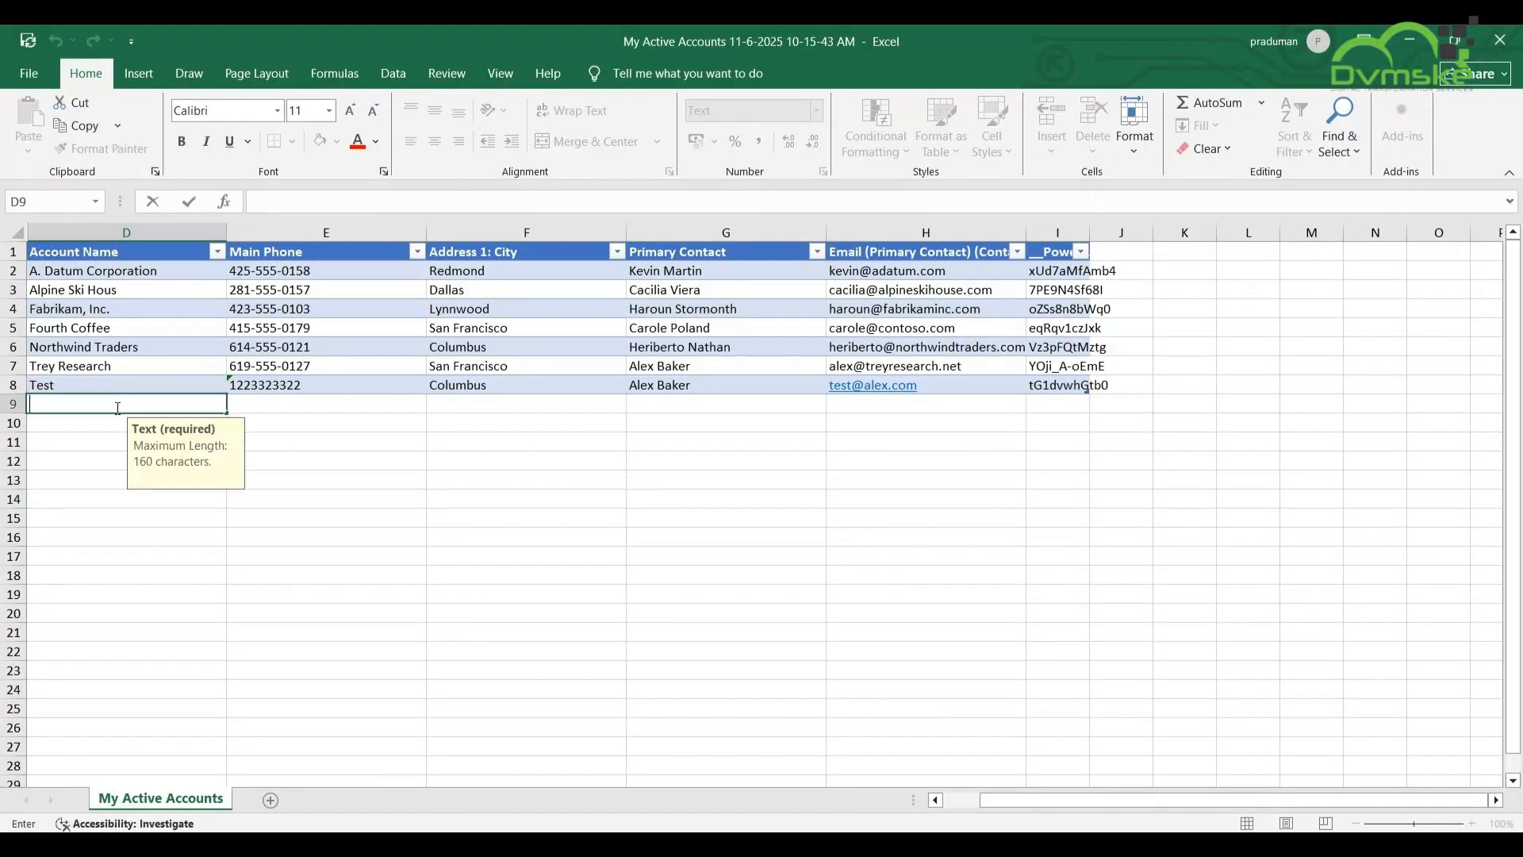
{"action": "type", "text": "Kartik"}
{"action": "left_click", "coordinate": [279, 405]}
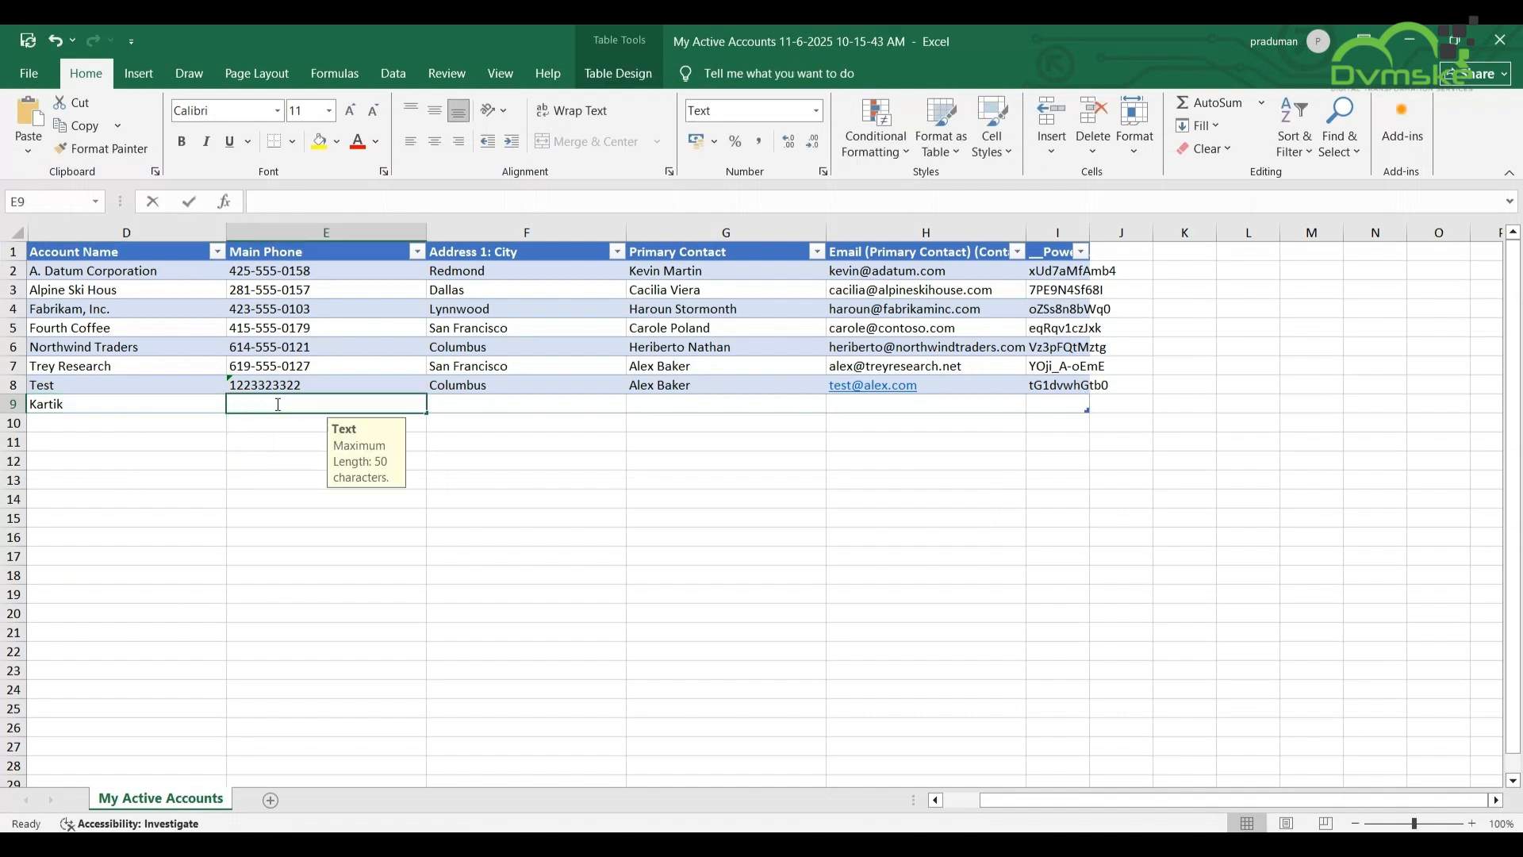
{"action": "type", "text": "12344333"}
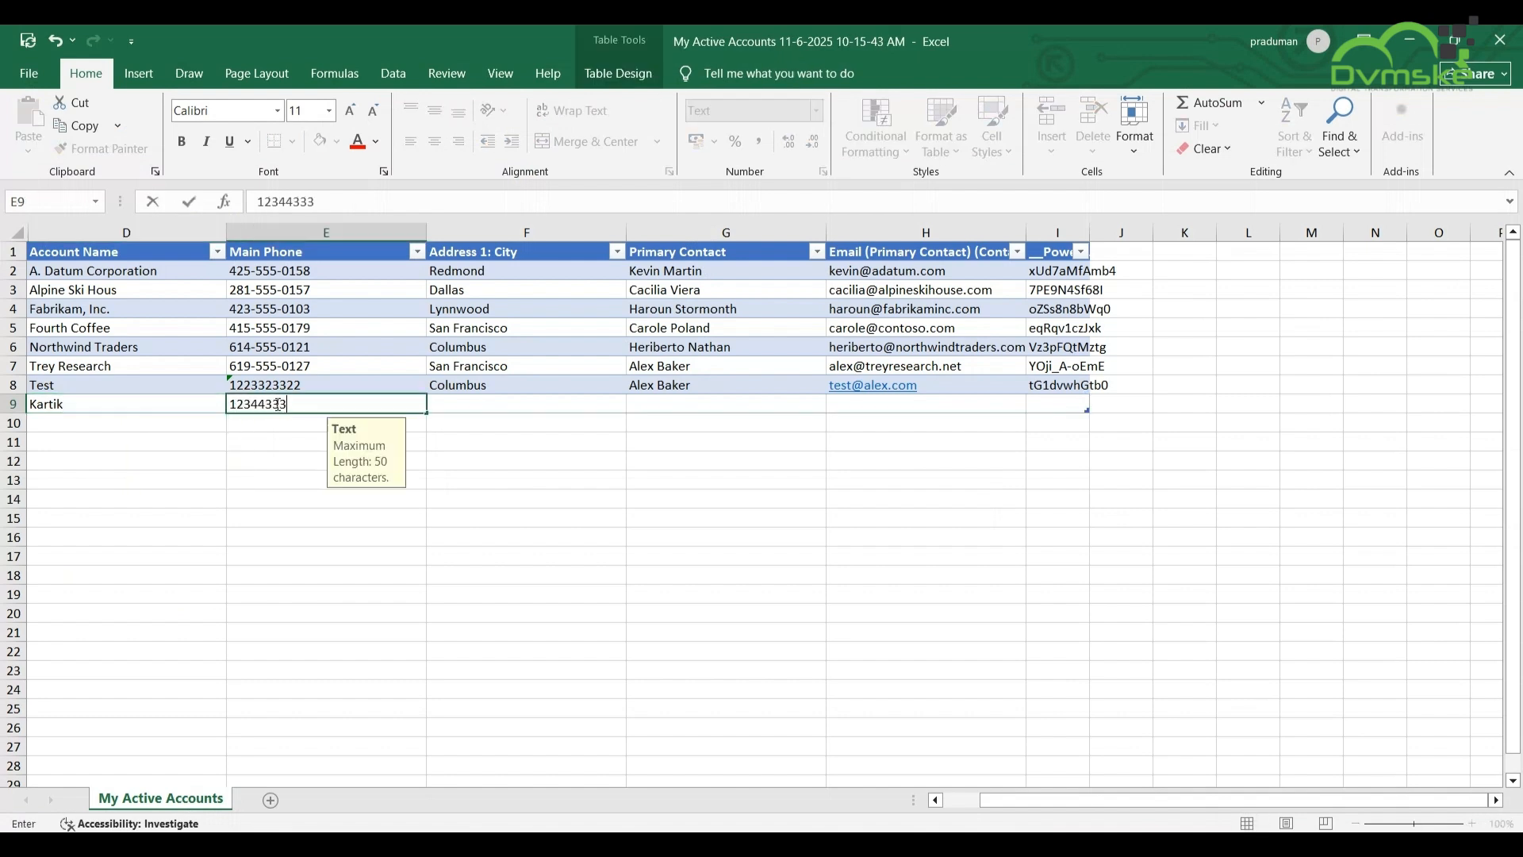
{"action": "left_click", "coordinate": [459, 406]}
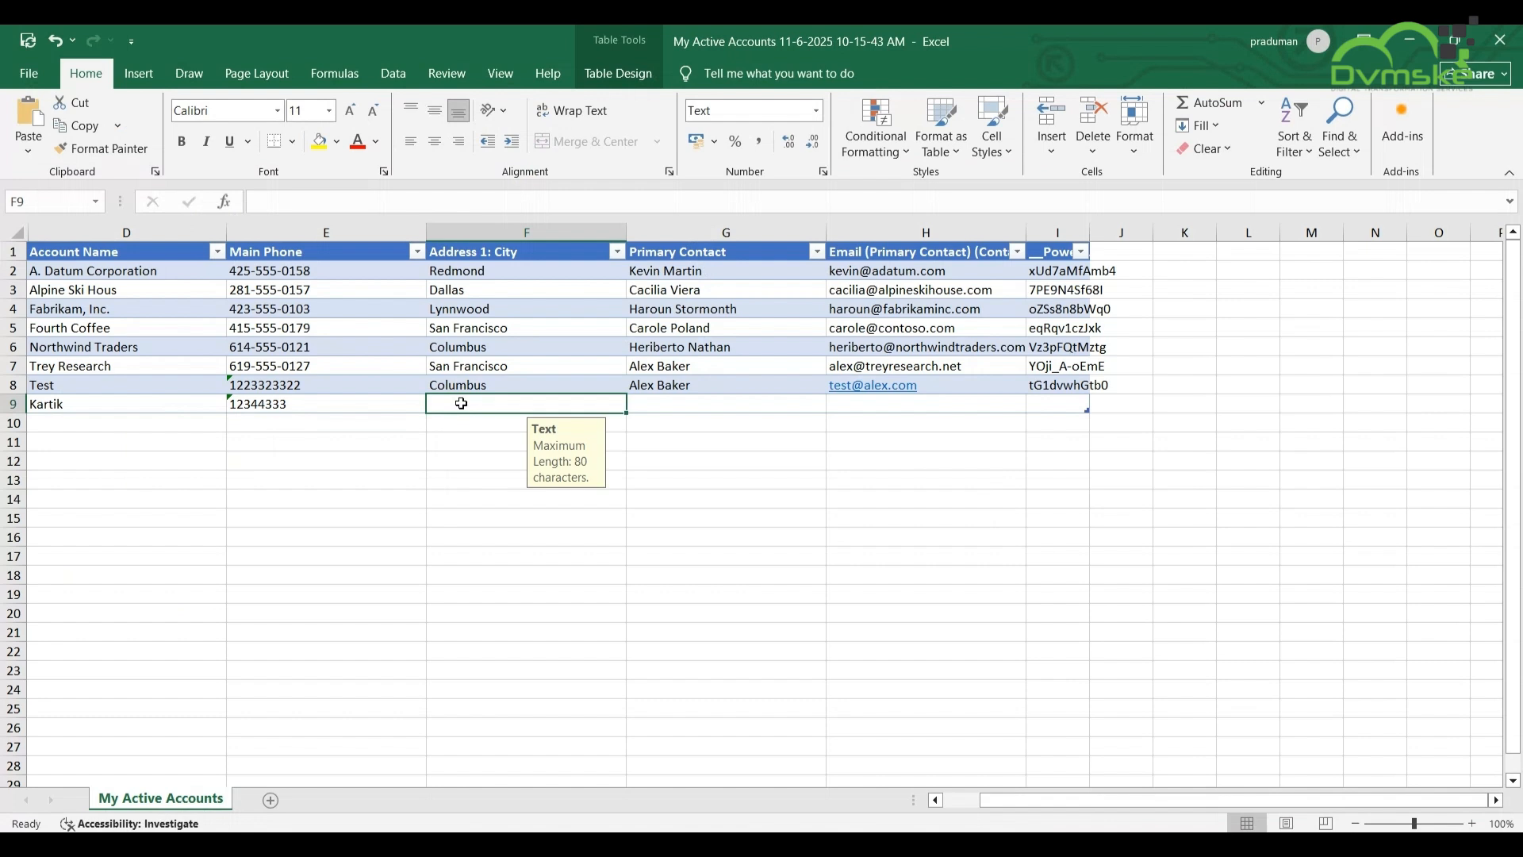
- Fill in city Columbus, the suggested primary contact and the e-mail address, then close Excel
{"action": "type", "text": "Columbus"}
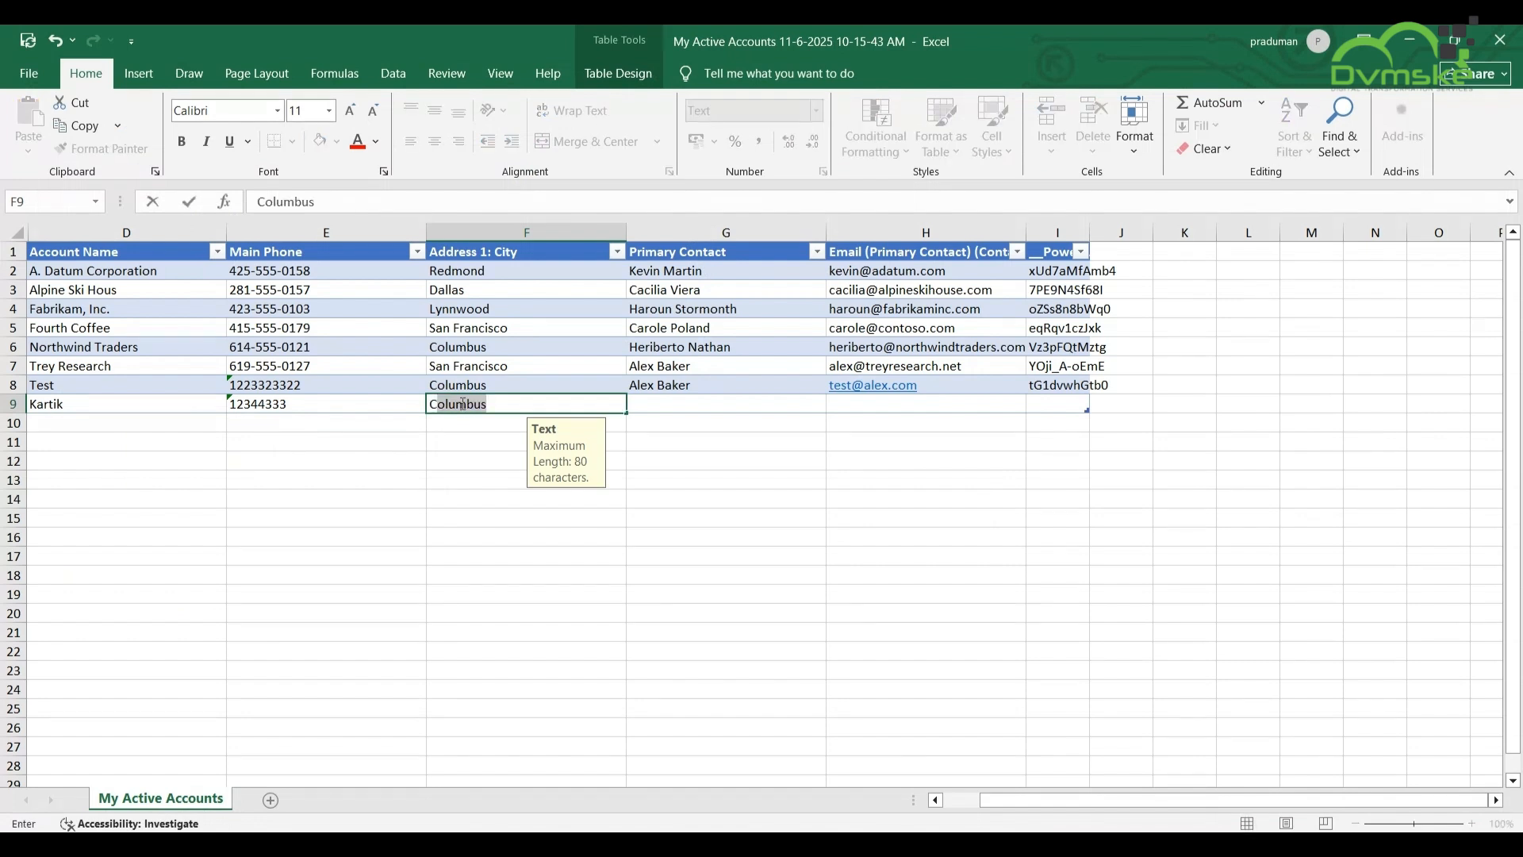
{"action": "key", "text": "Tab"}
{"action": "type", "text": "A"}
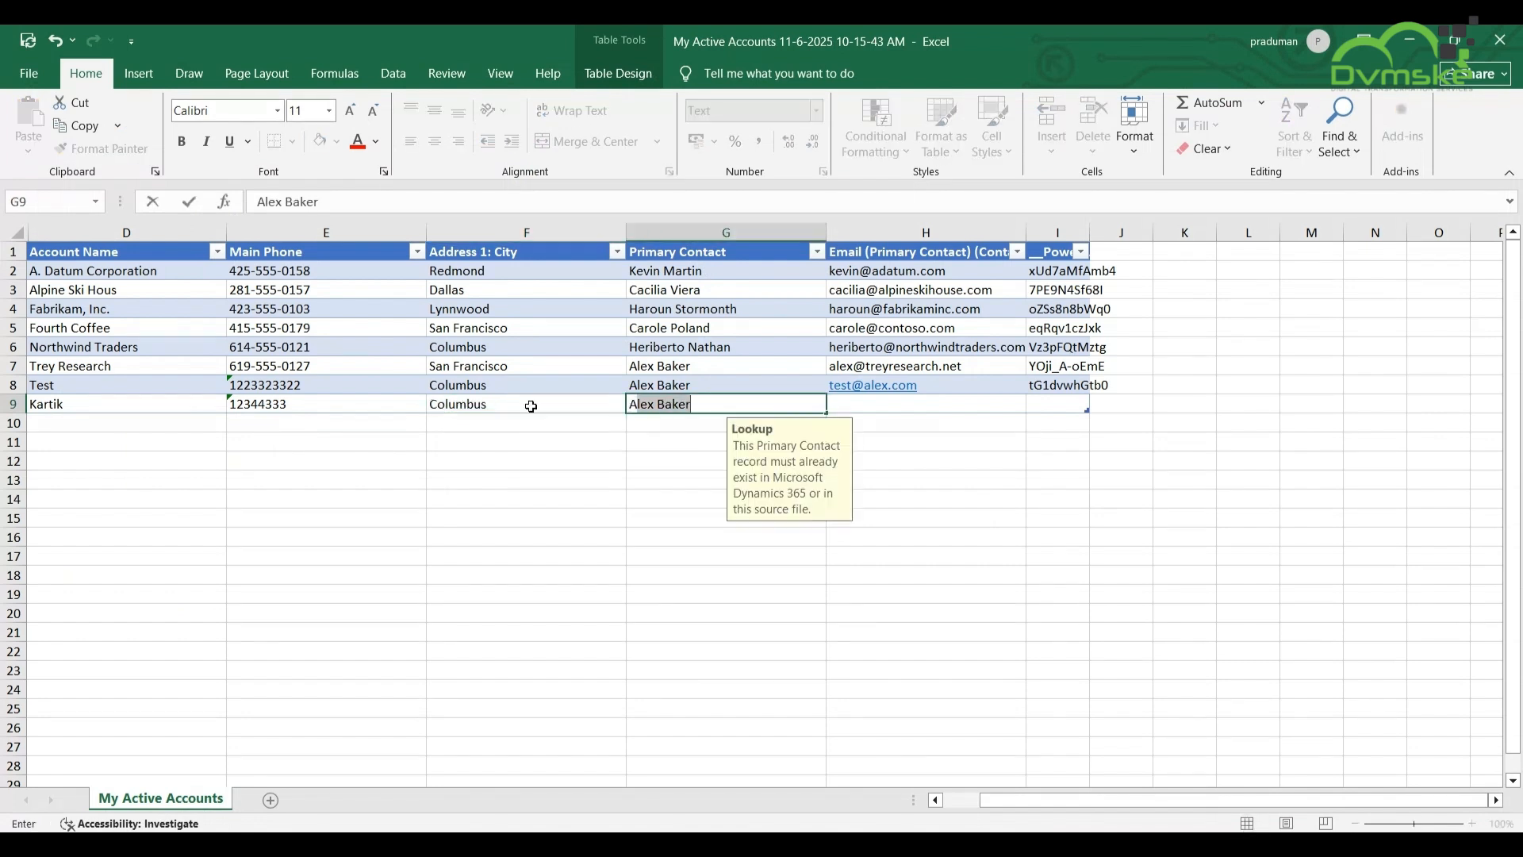
{"action": "key", "text": "Tab"}
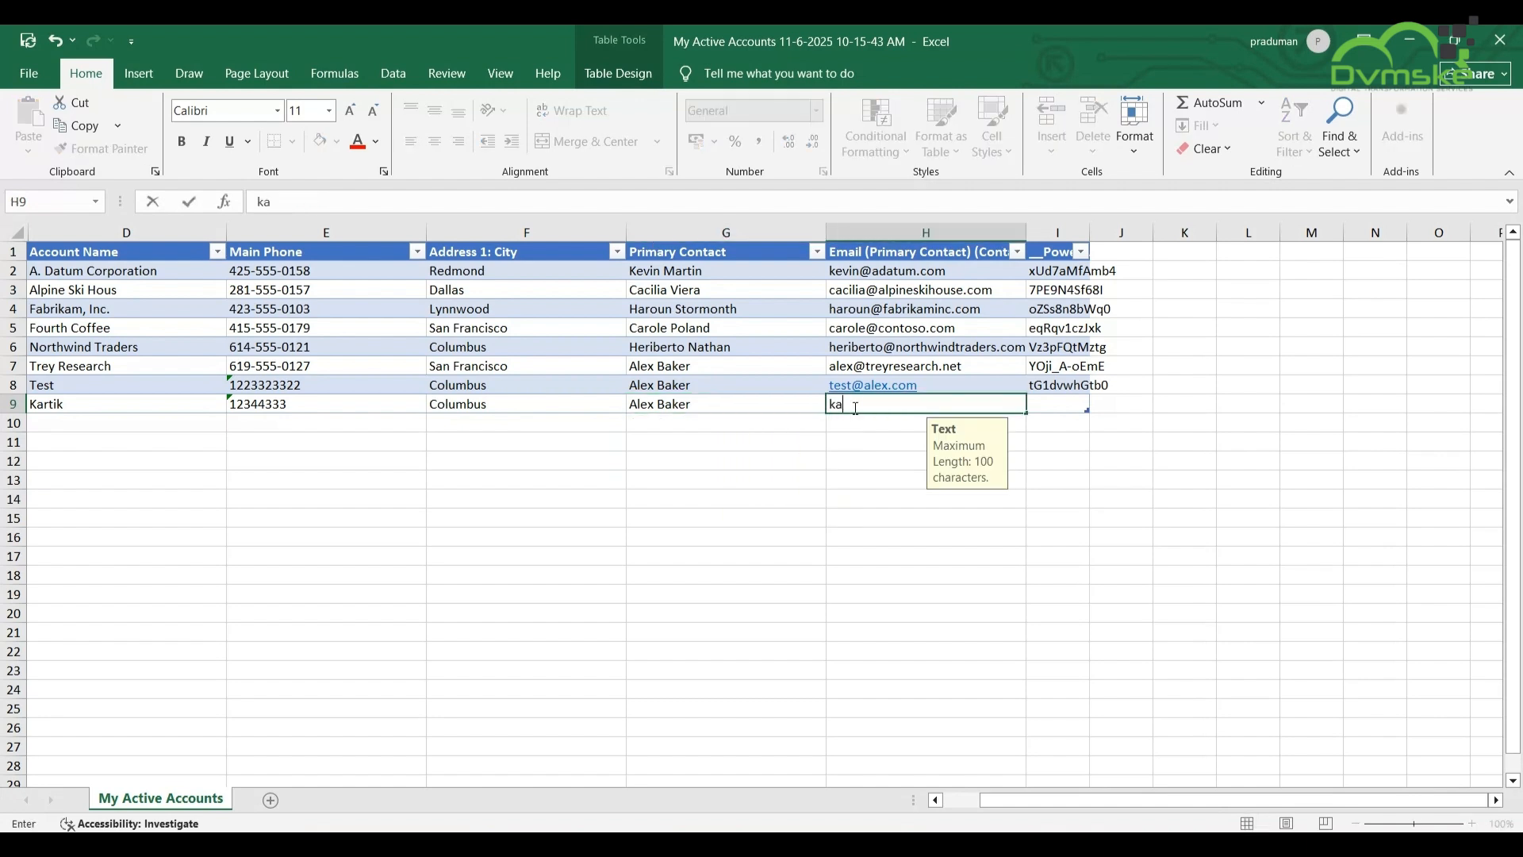
{"action": "left_click", "coordinate": [926, 537]}
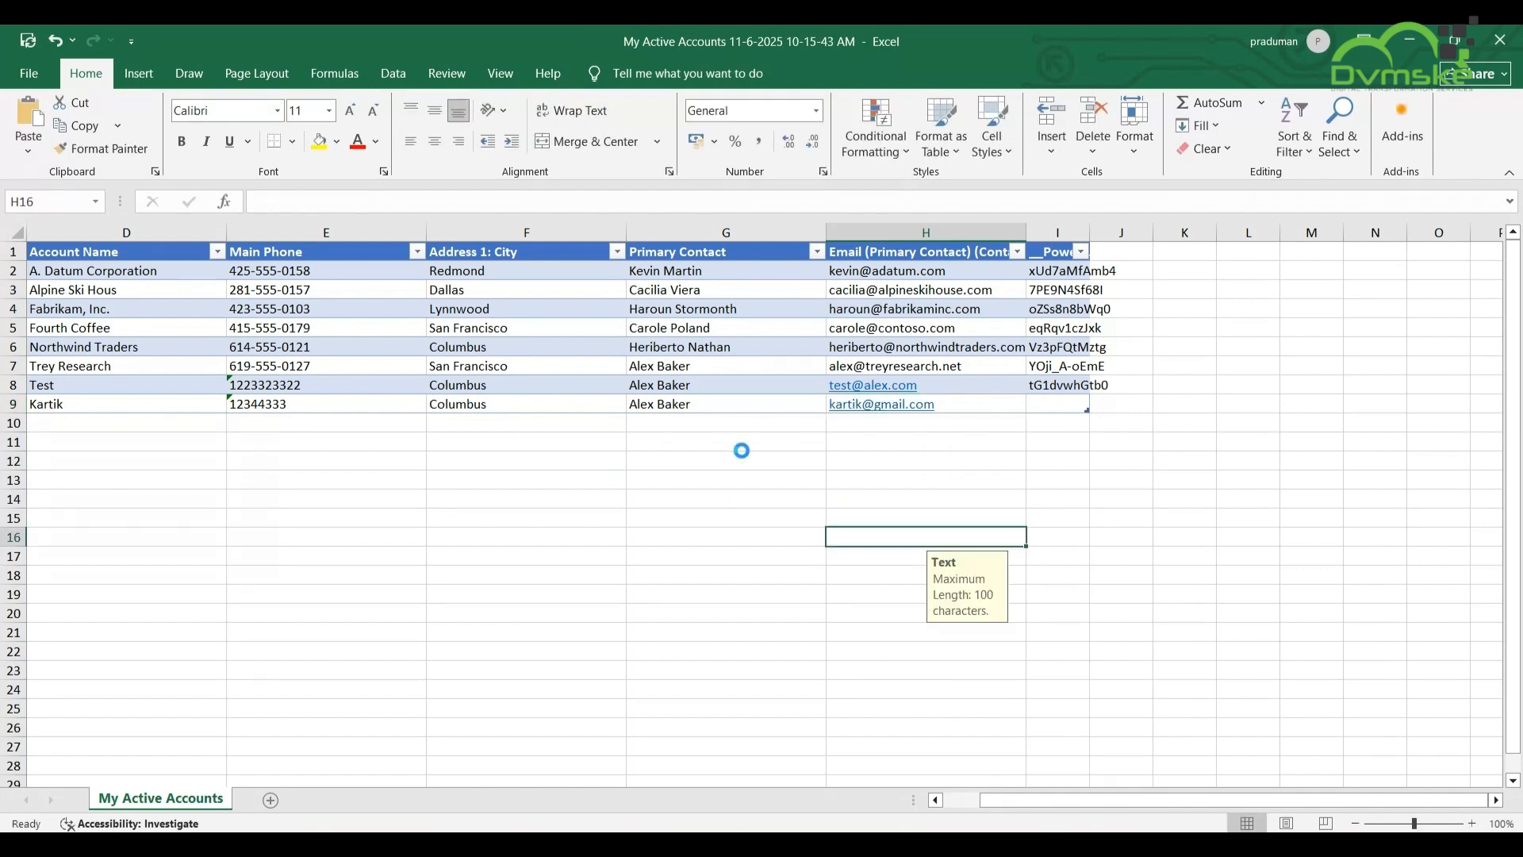
{"action": "left_click", "coordinate": [1499, 40]}
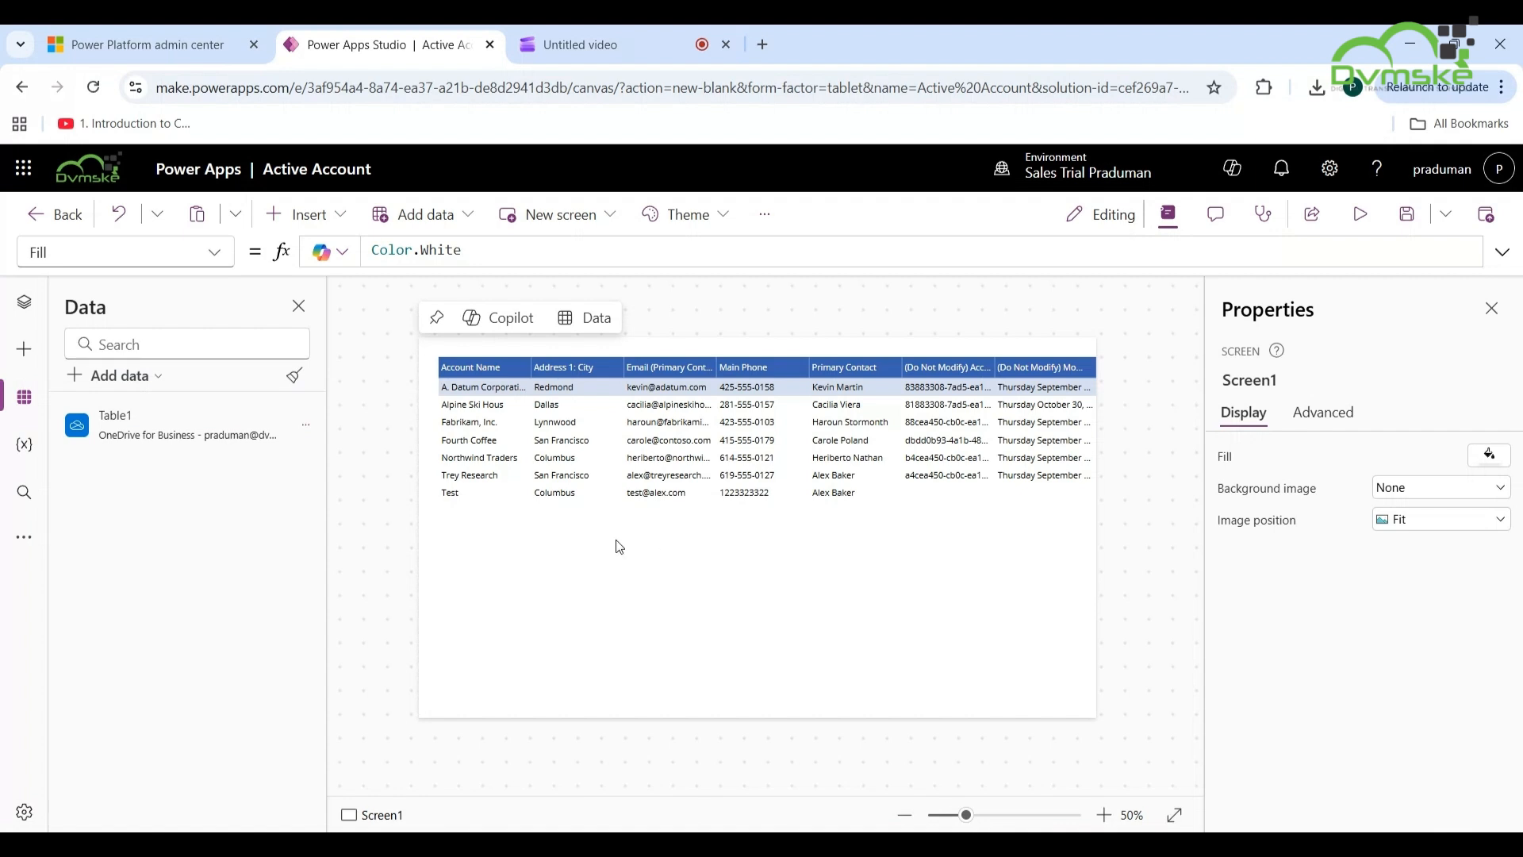
- Refresh the Table1 data source from the Data pane to pull in the new row
{"action": "left_click", "coordinate": [306, 424]}
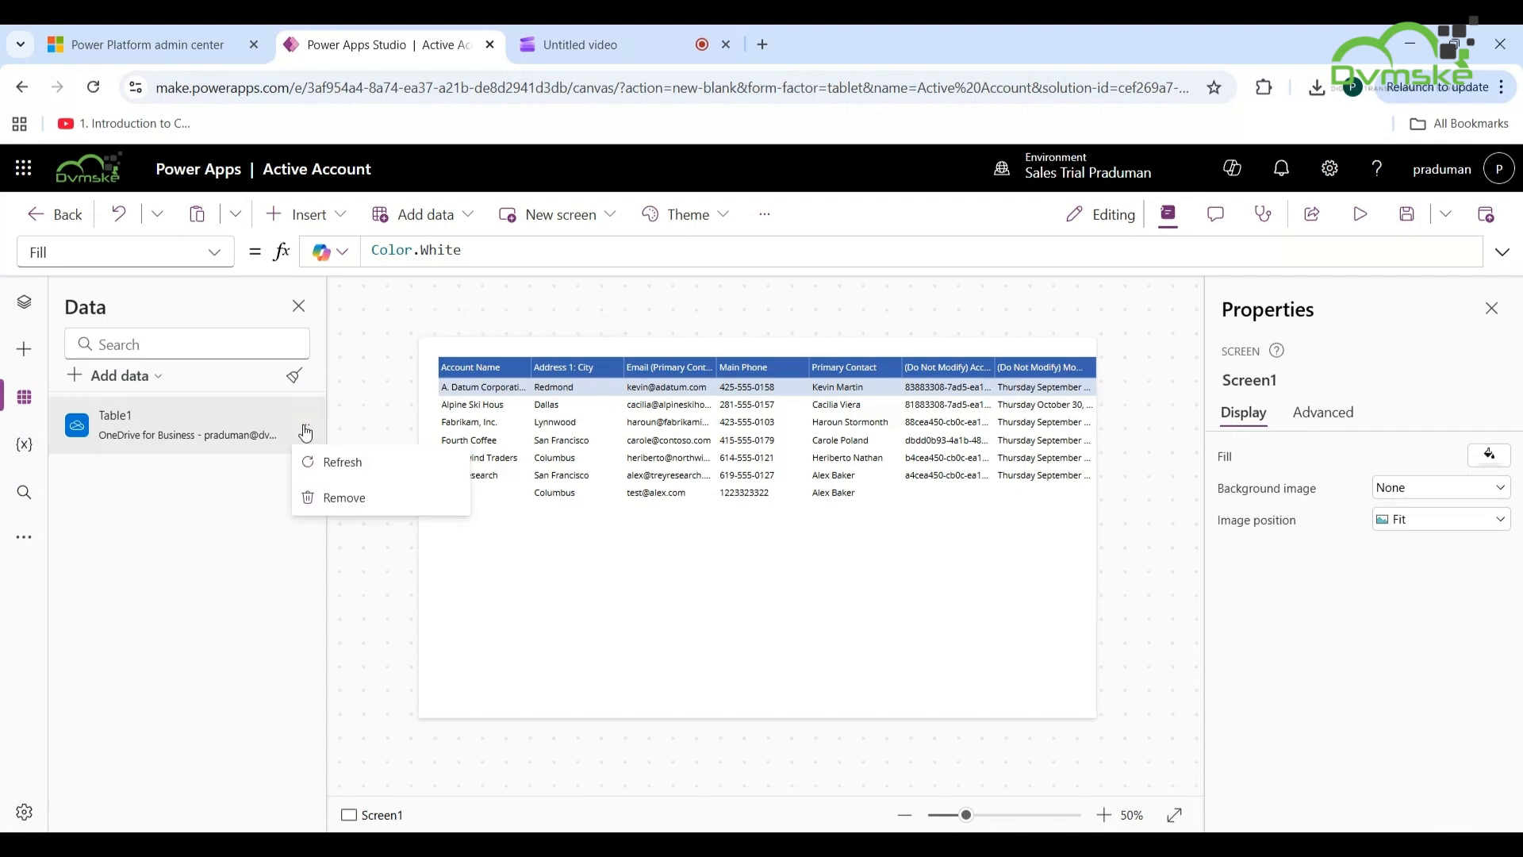
{"action": "left_click", "coordinate": [340, 468]}
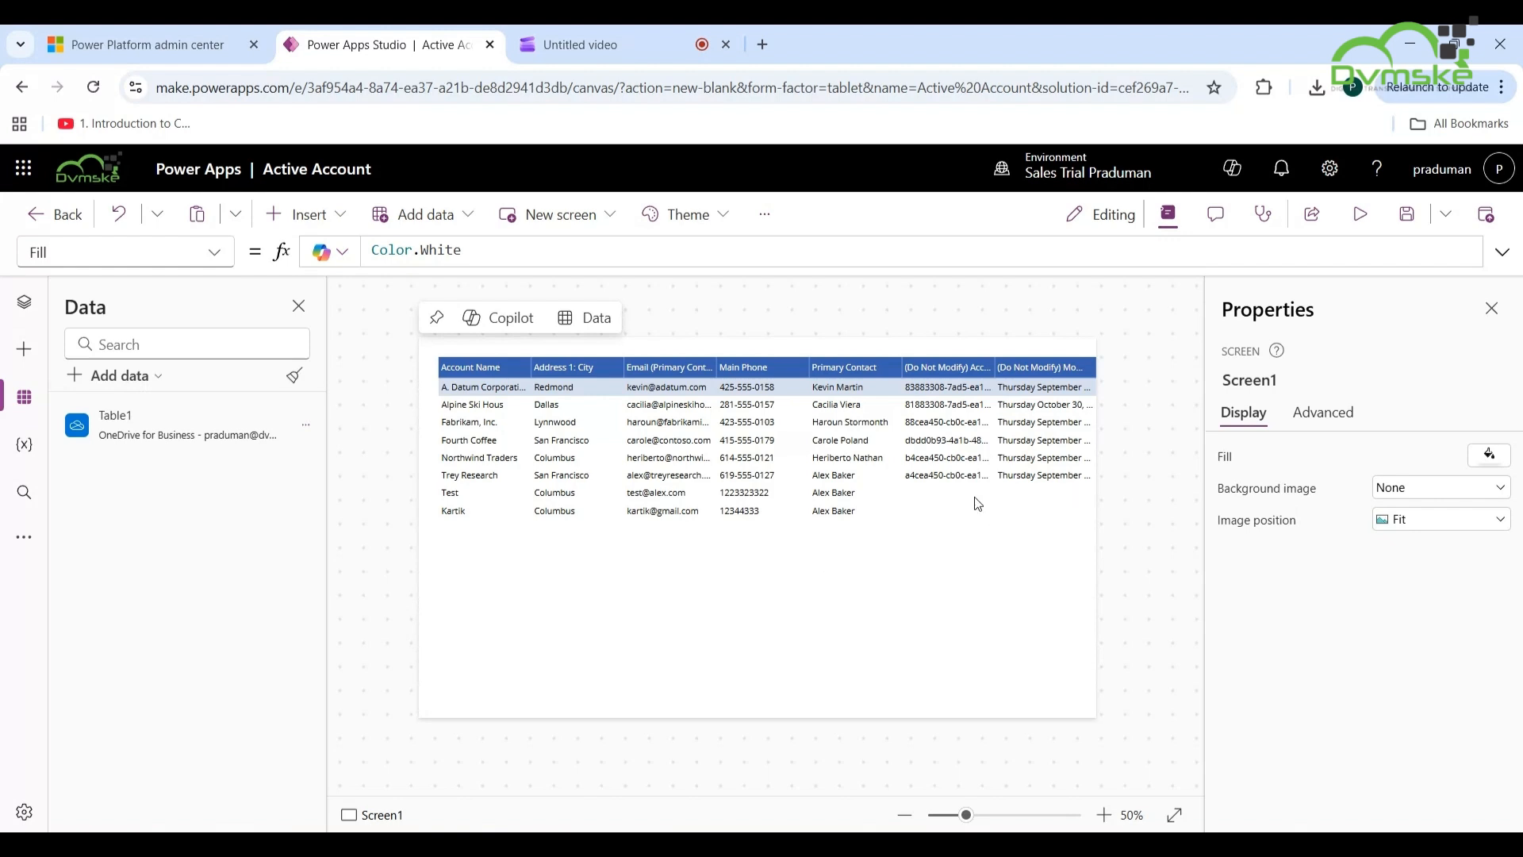
- Save the Active Account app and publish this version
{"action": "left_click", "coordinate": [1407, 215]}
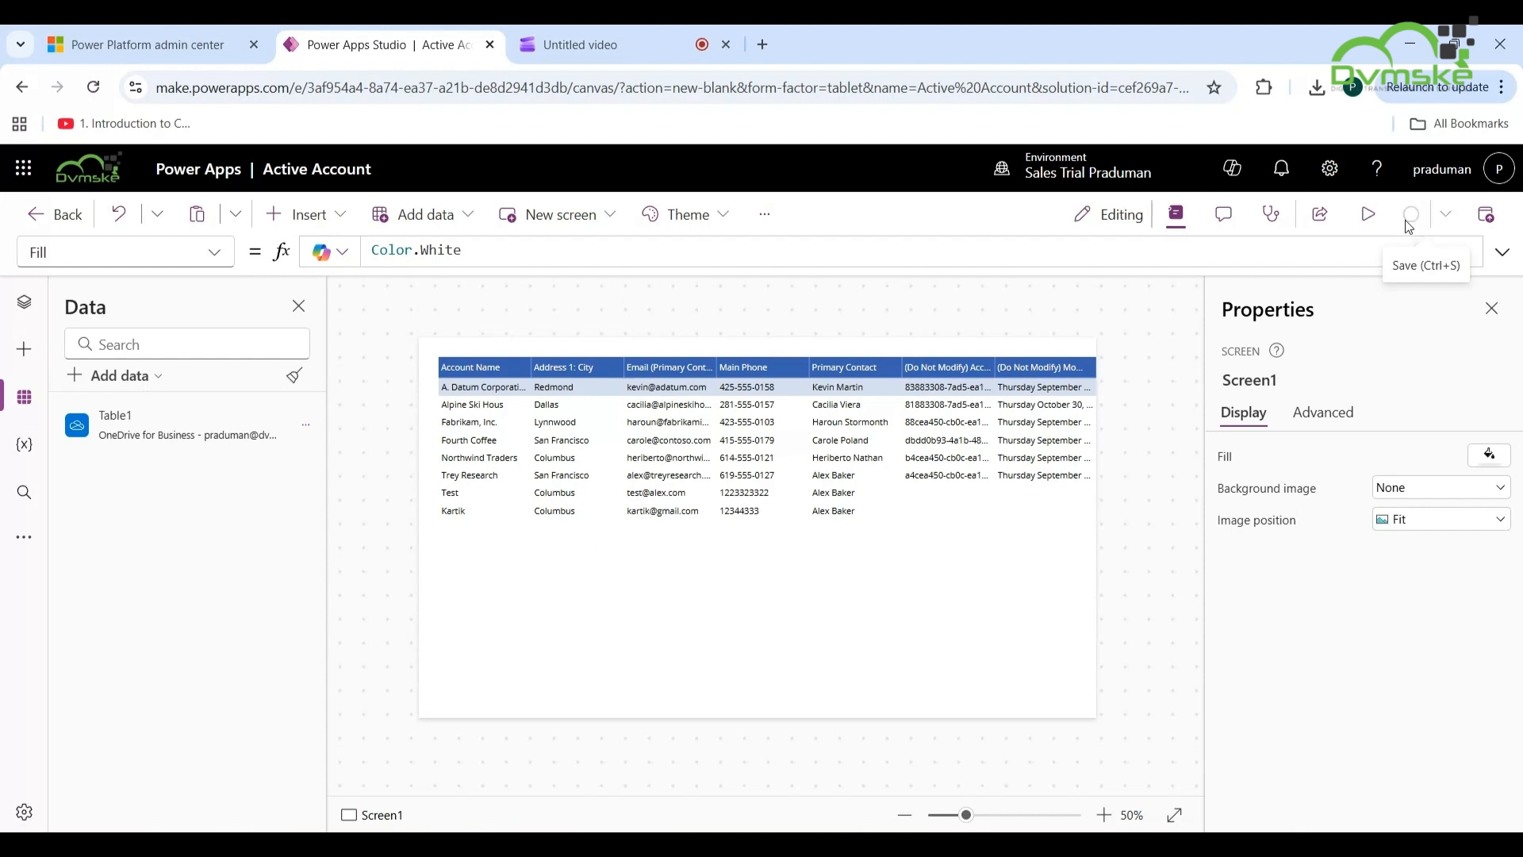
{"action": "left_click", "coordinate": [1489, 219]}
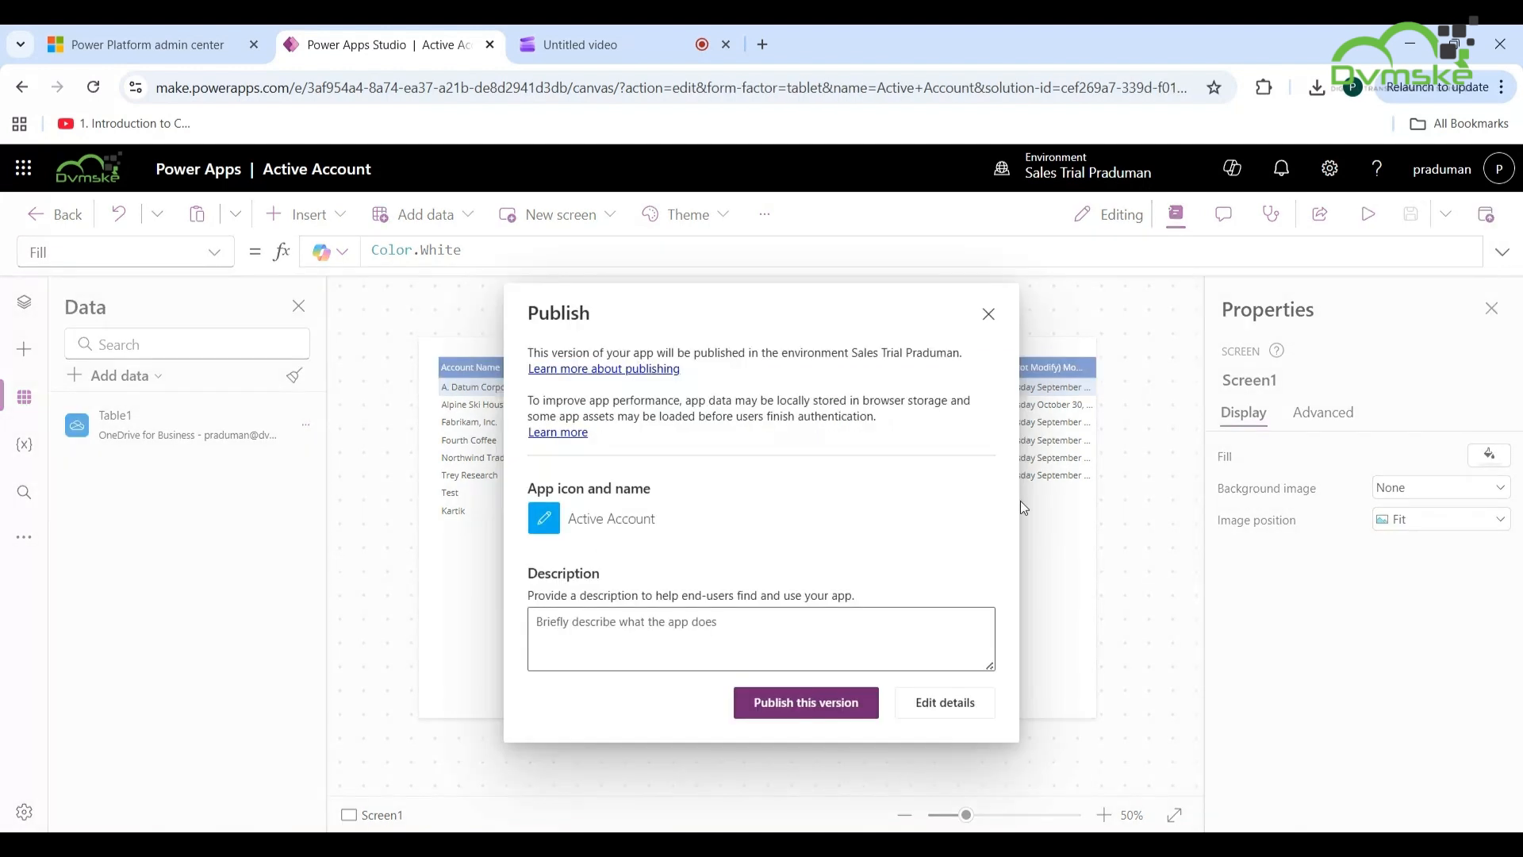
{"action": "left_click", "coordinate": [789, 711]}
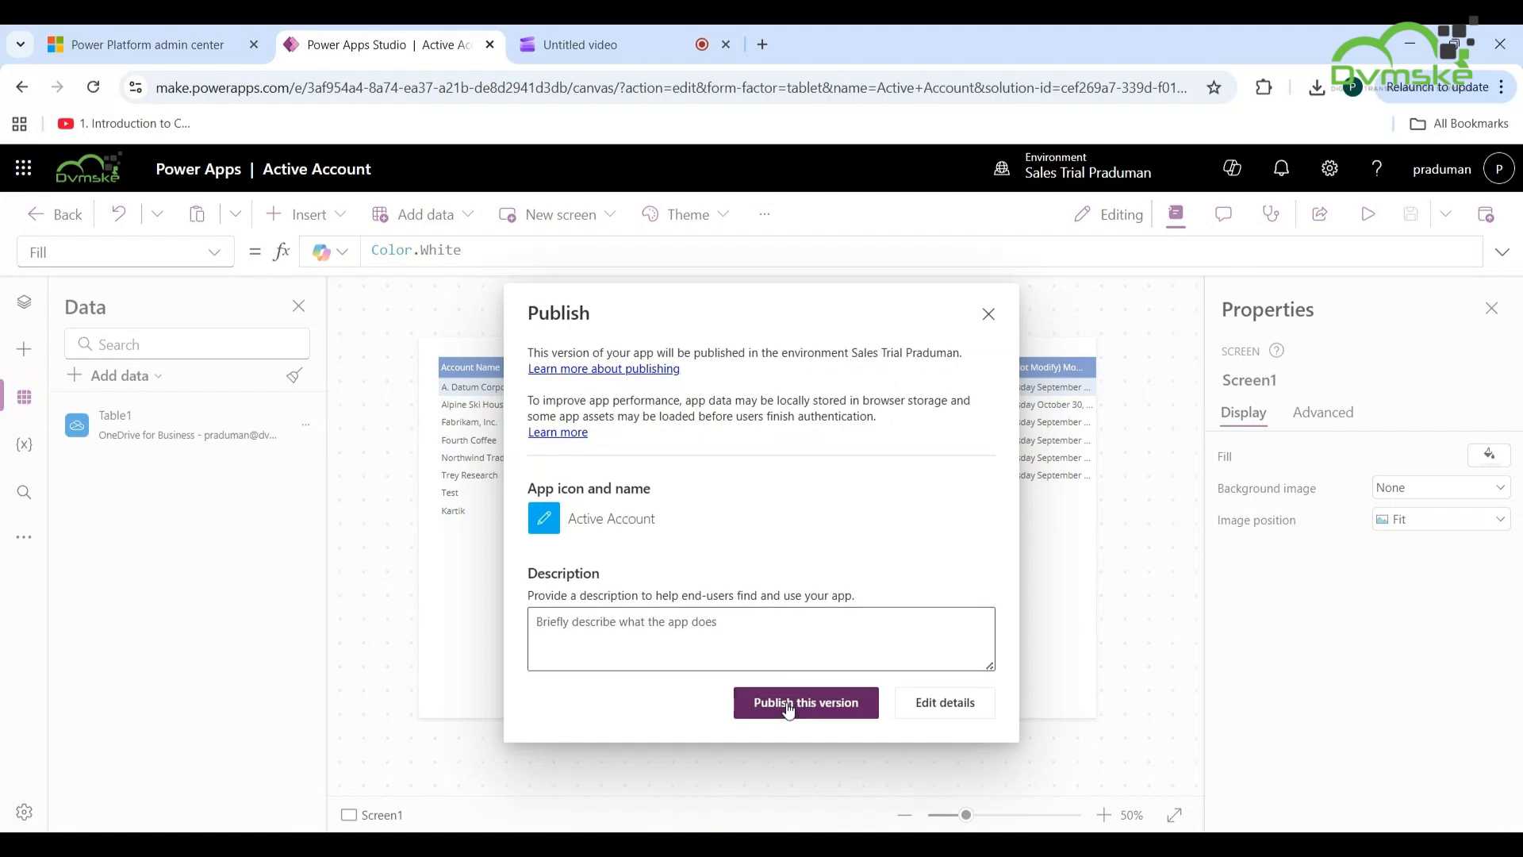